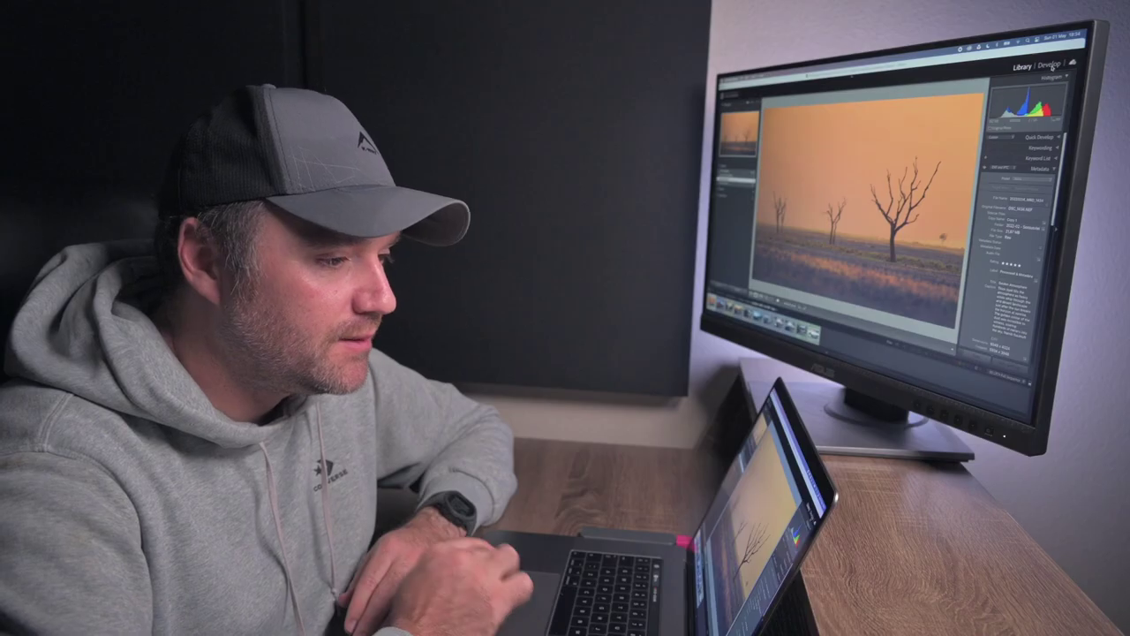
Step: Add a radial gradient mask to the dead-trees photo, centred above its upper edge and reaching down over the sky
{"action": "key", "text": "d"}
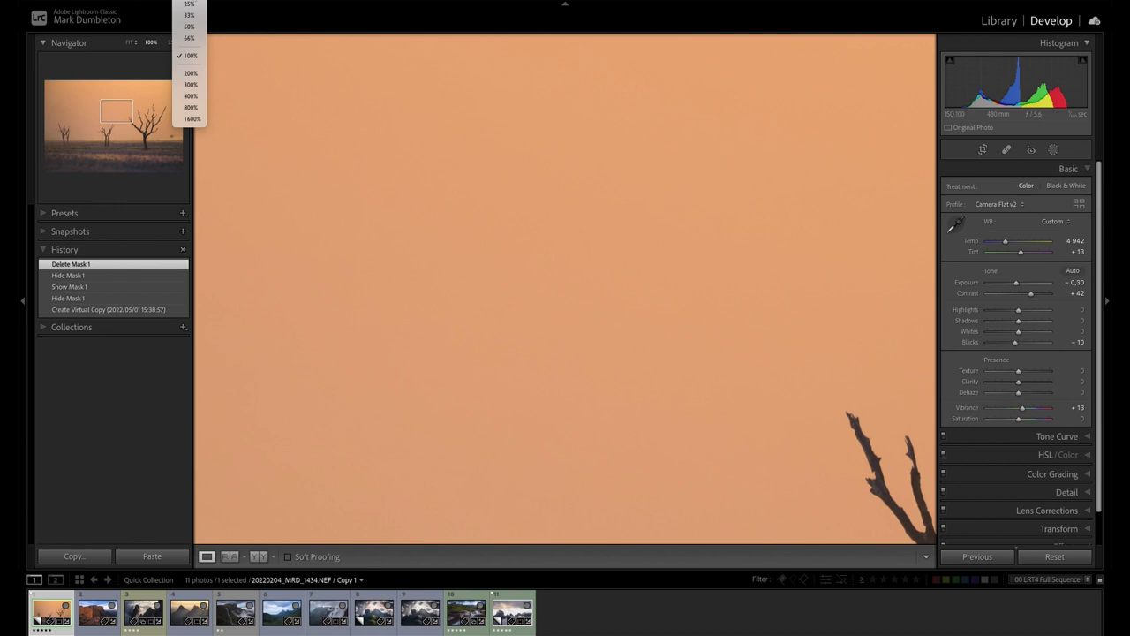
{"action": "left_click", "coordinate": [190, 123]}
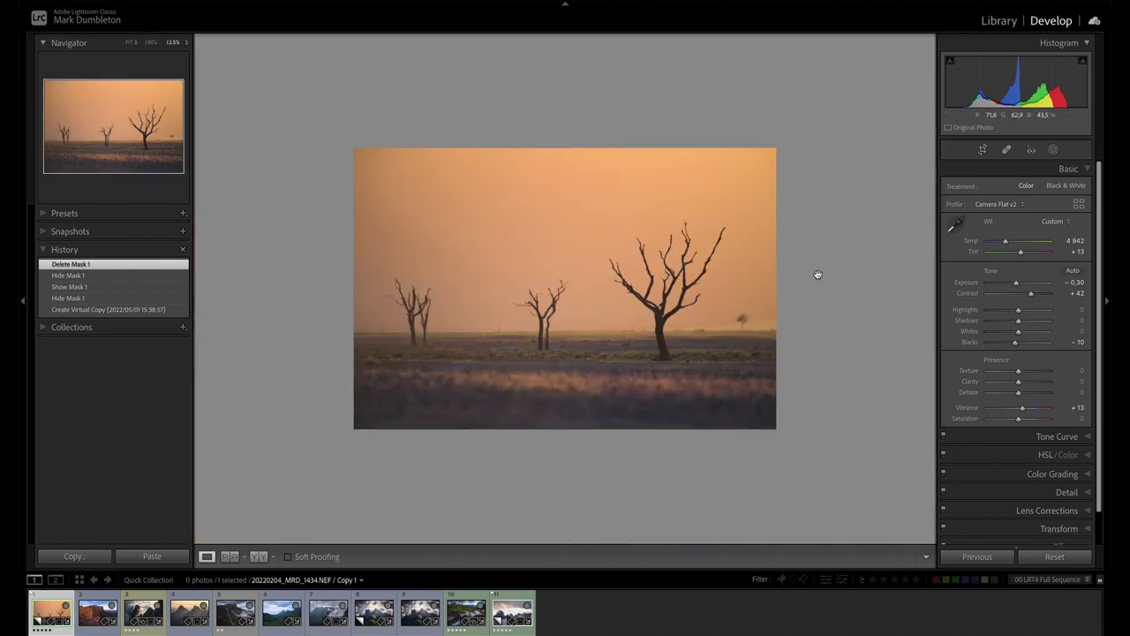
{"action": "left_click", "coordinate": [1054, 150]}
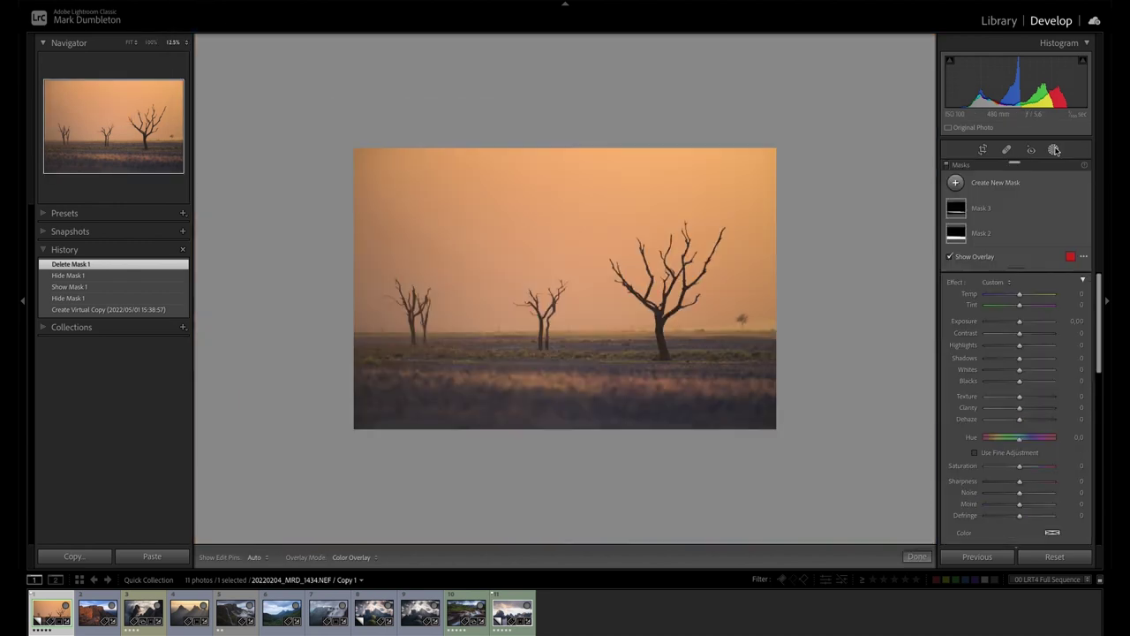
{"action": "left_click", "coordinate": [955, 184]}
{"action": "left_click", "coordinate": [984, 274]}
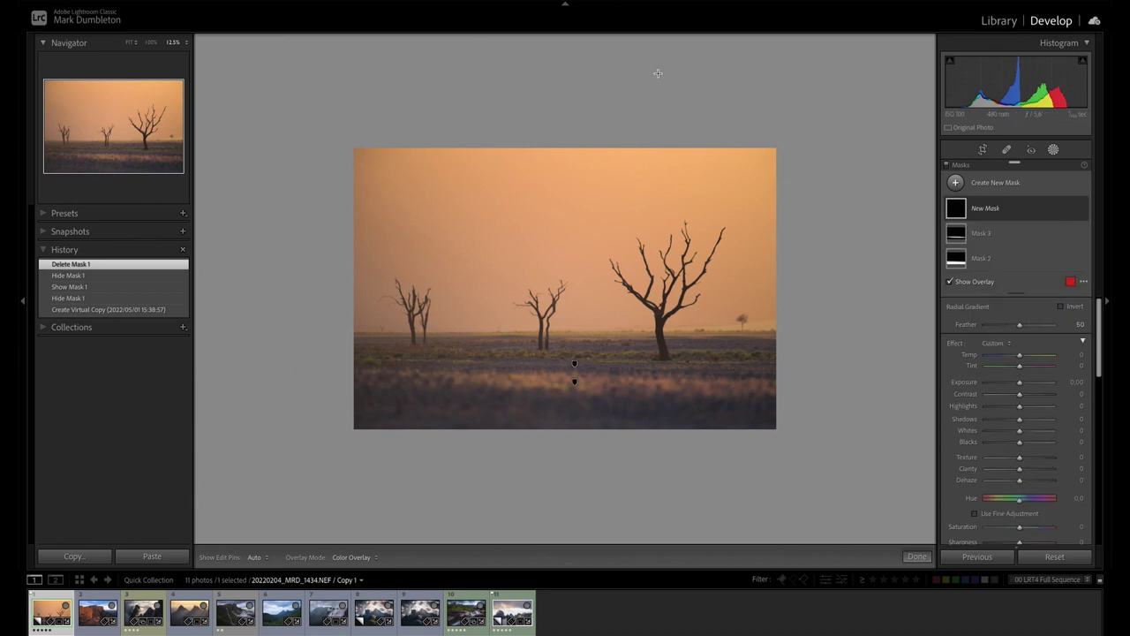
{"action": "left_click_drag", "start_coordinate": [660, 68], "coordinate": [953, 279]}
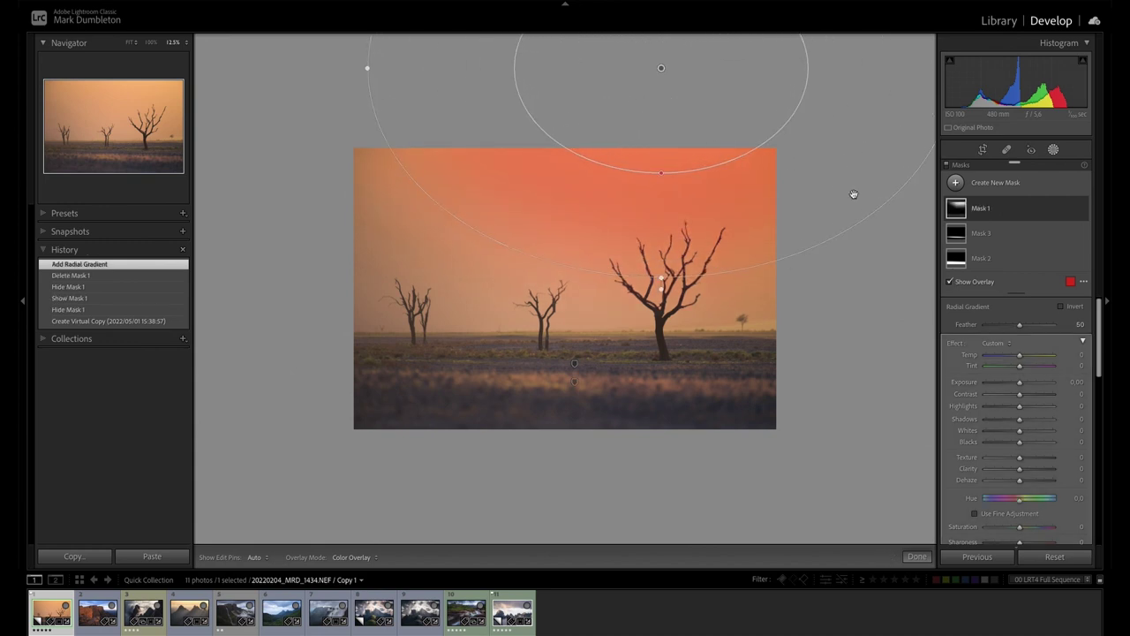
Step: Reposition and widen the radial gradient so it covers the sky more broadly, and set its Feather to 65
{"action": "left_click_drag", "start_coordinate": [825, 127], "coordinate": [647, 57]}
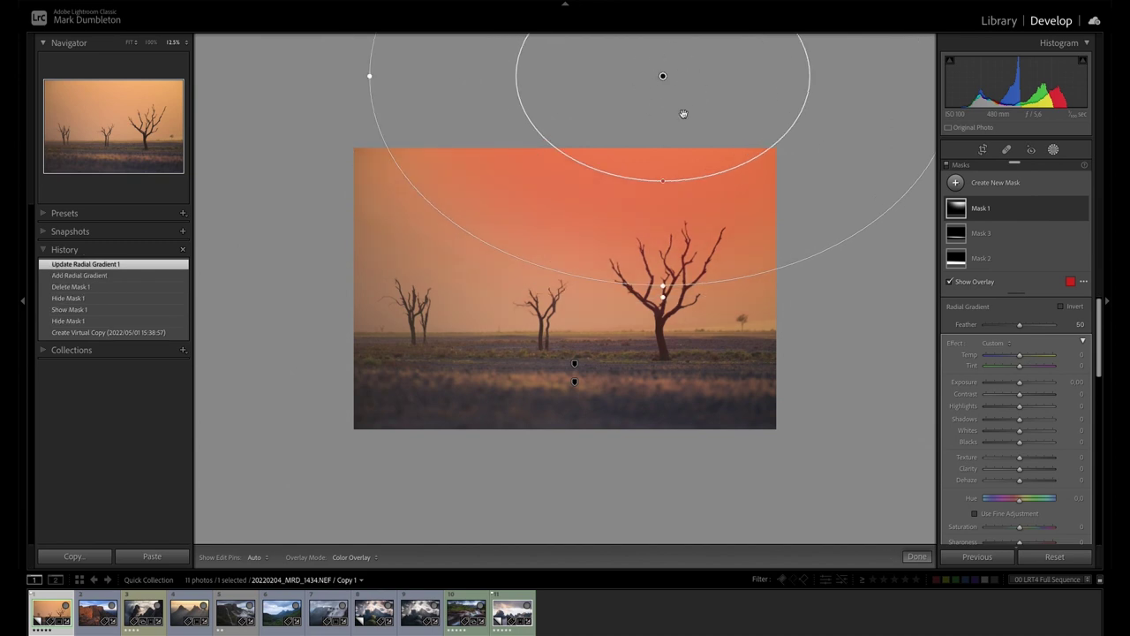
{"action": "left_click_drag", "start_coordinate": [667, 135], "coordinate": [669, 105]}
{"action": "left_click_drag", "start_coordinate": [370, 45], "coordinate": [290, 44]}
{"action": "left_click_drag", "start_coordinate": [742, 97], "coordinate": [704, 111]}
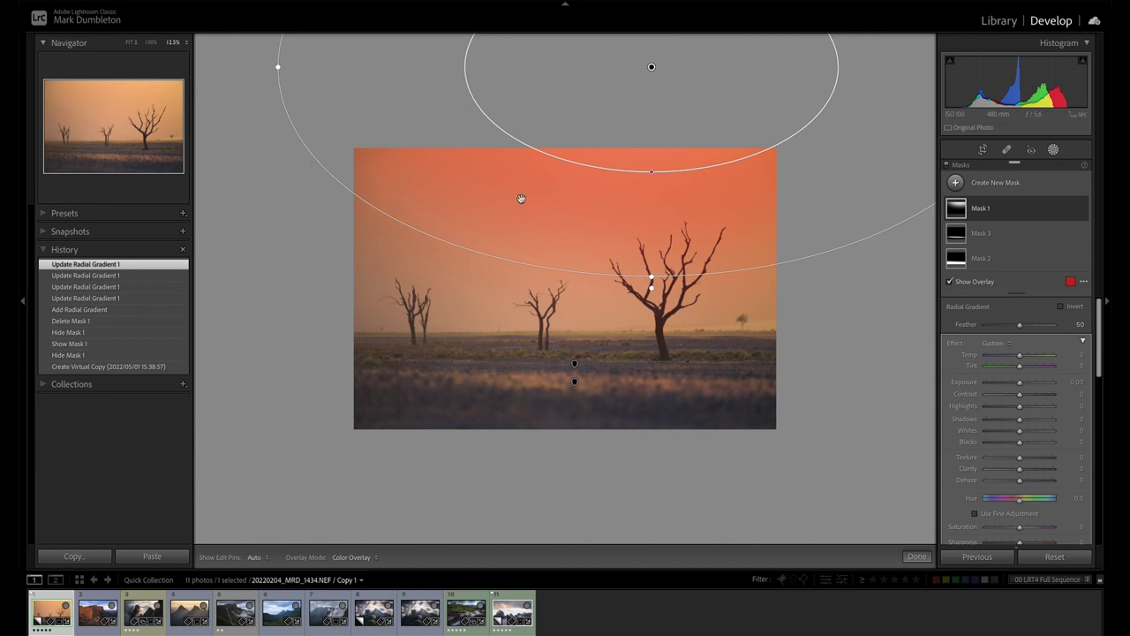
{"action": "left_click_drag", "start_coordinate": [1020, 324], "coordinate": [1031, 327]}
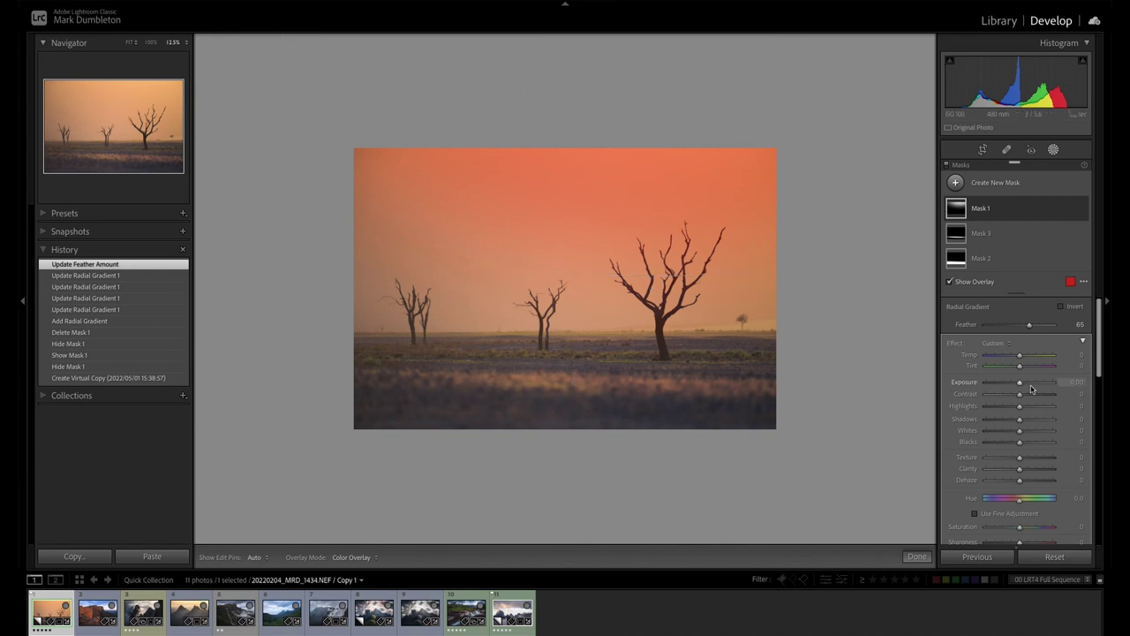
Step: Set the sky mask's Exposure to 0.50, lower its Dehaze to about −14 and warm its Temp slightly
{"action": "left_click_drag", "start_coordinate": [1022, 387], "coordinate": [1025, 385]}
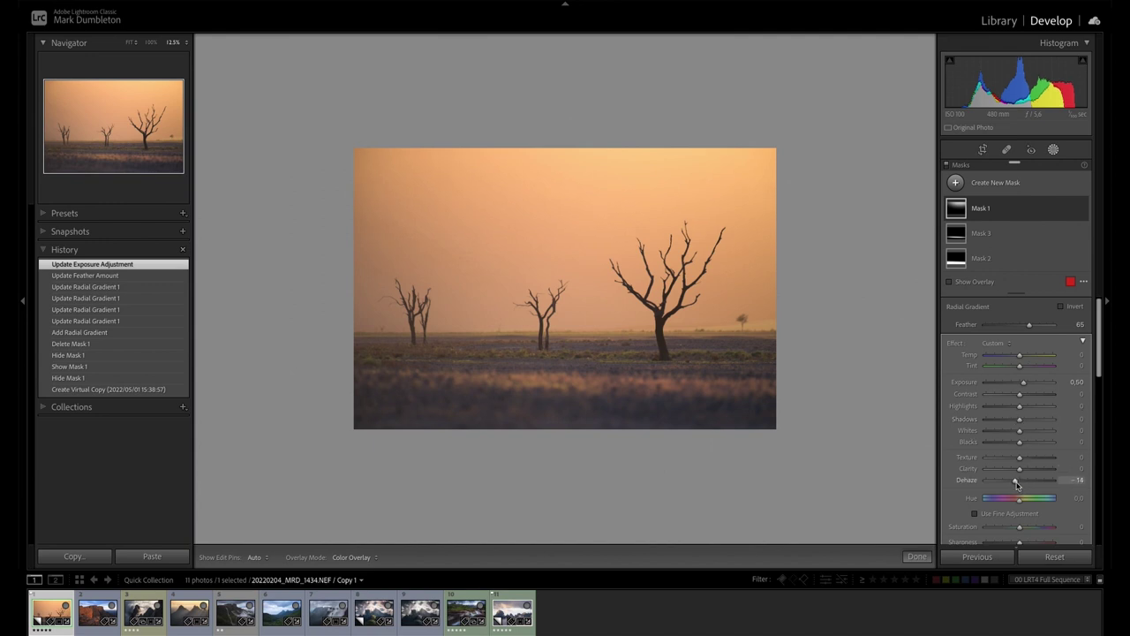
{"action": "left_click_drag", "start_coordinate": [1017, 484], "coordinate": [1016, 482]}
{"action": "left_click_drag", "start_coordinate": [1021, 356], "coordinate": [1023, 356]}
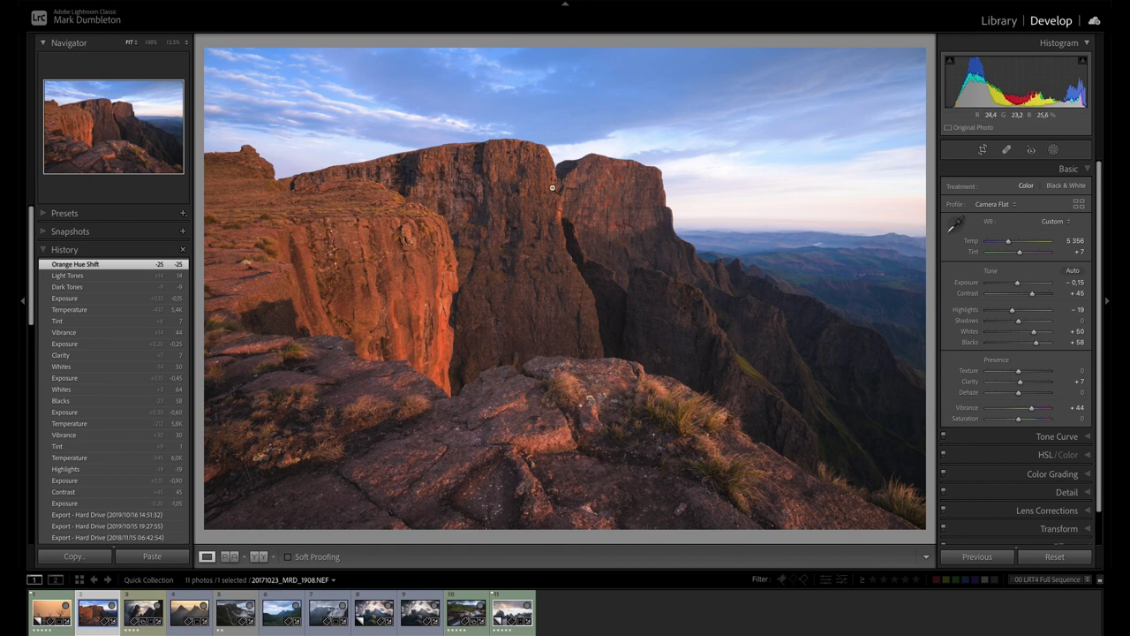
Step: Add a wide radial gradient mask to the red-cliff photo, centred beyond its right edge and reaching across the valley to the cliffs
{"action": "left_click", "coordinate": [172, 43]}
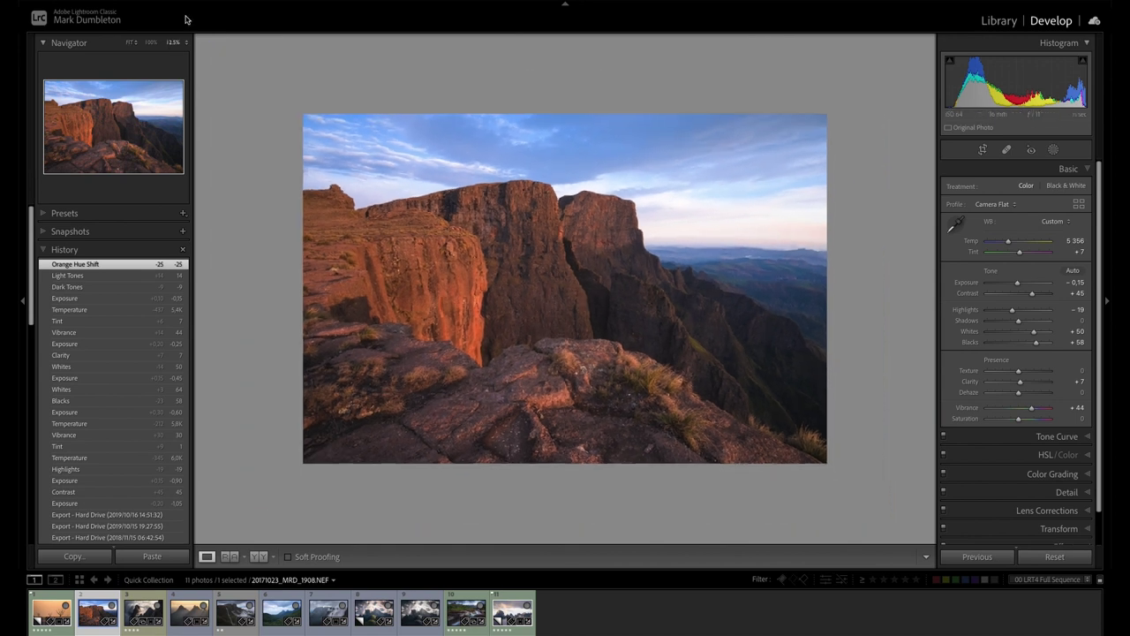
{"action": "left_click", "coordinate": [186, 43]}
{"action": "left_click", "coordinate": [188, 33]}
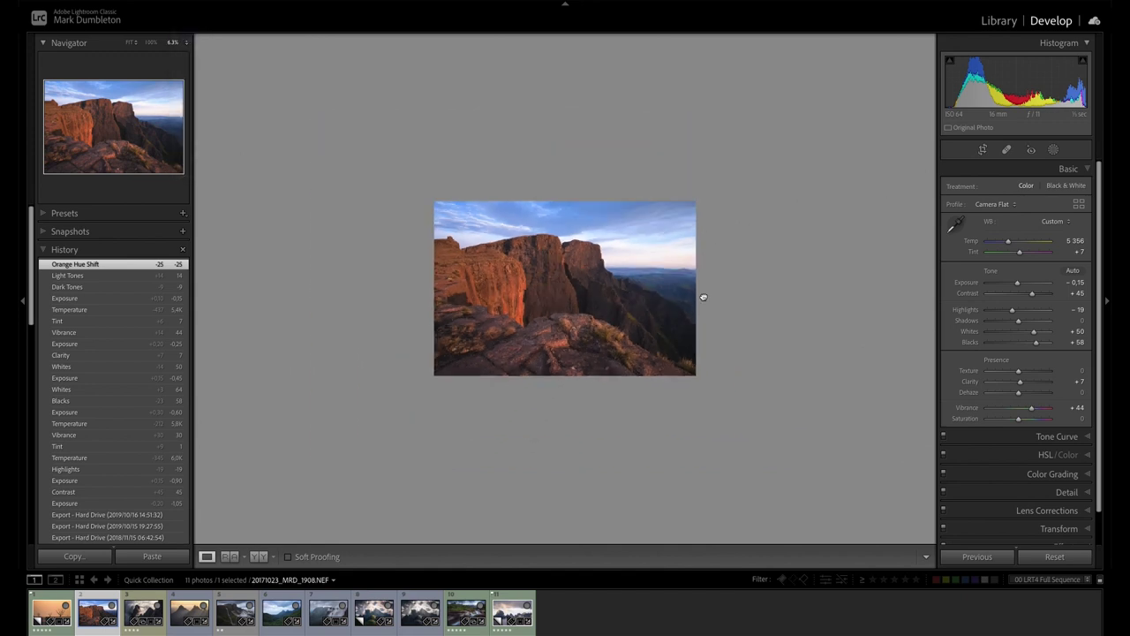
{"action": "left_click", "coordinate": [1054, 149]}
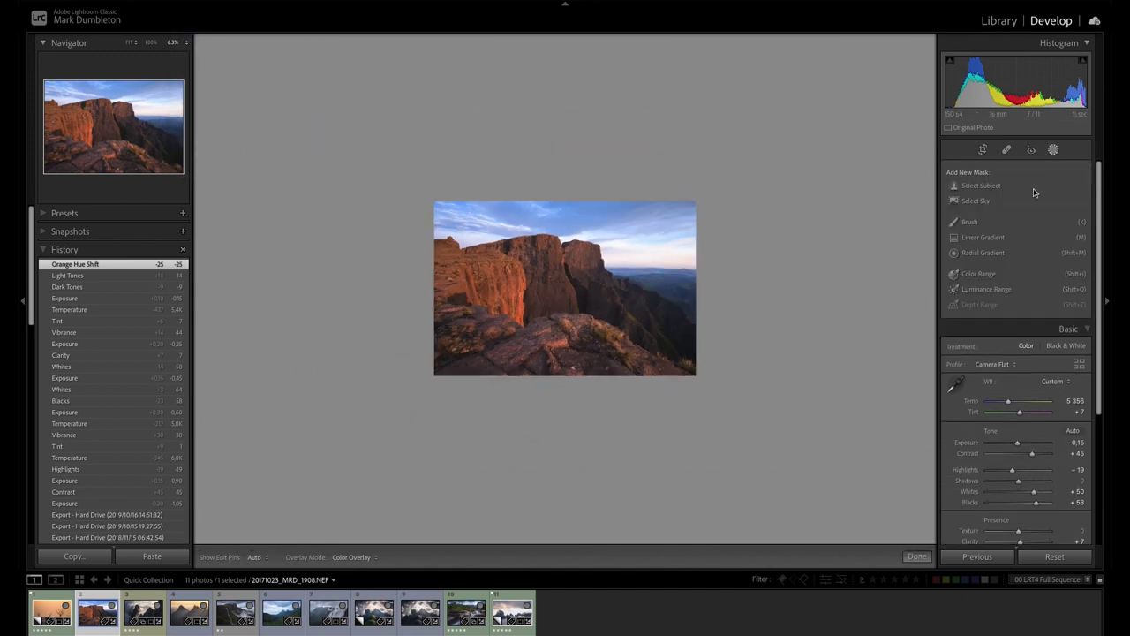
{"action": "left_click", "coordinate": [991, 258]}
{"action": "left_click_drag", "start_coordinate": [870, 249], "coordinate": [848, 311]}
{"action": "mouse_move", "coordinate": [893, 263]}
{"action": "left_mouse_down"}
{"action": "mouse_move", "coordinate": [893, 303]}
{"action": "mouse_move", "coordinate": [865, 278]}
{"action": "mouse_move", "coordinate": [890, 276]}
{"action": "left_mouse_up"}
{"action": "left_click_drag", "start_coordinate": [527, 274], "coordinate": [490, 267]}
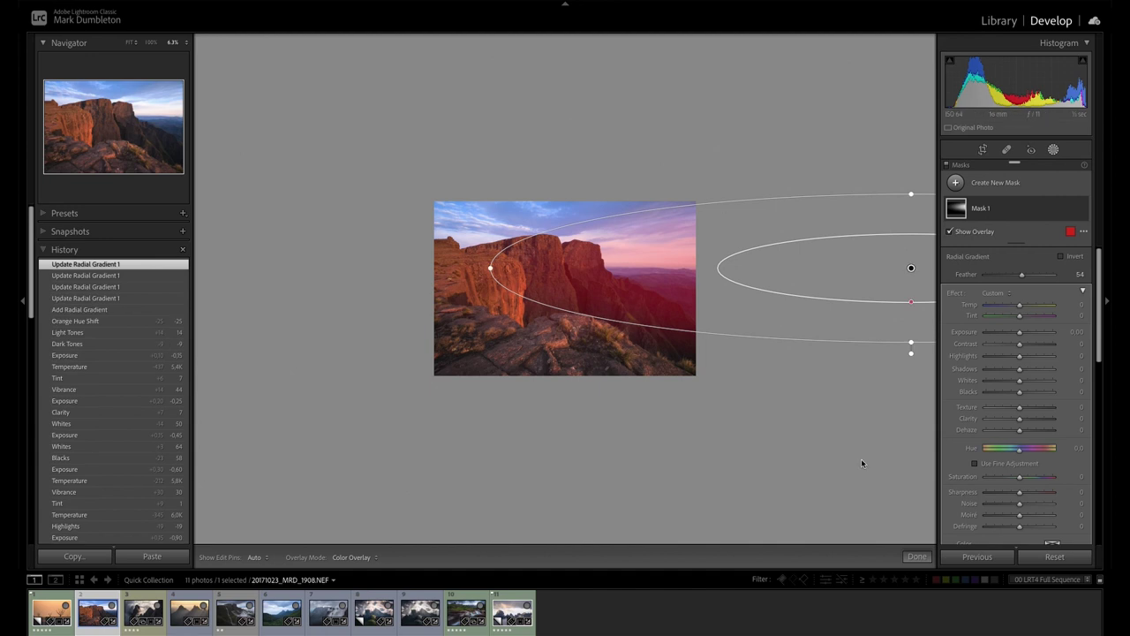
Step: Set the mask's Exposure to 0.40, Dehaze to −20, Blacks to 15, Temp to 18 and Tint to 10, shifting the gradient slightly
{"action": "left_click_drag", "start_coordinate": [1022, 336], "coordinate": [1025, 337]}
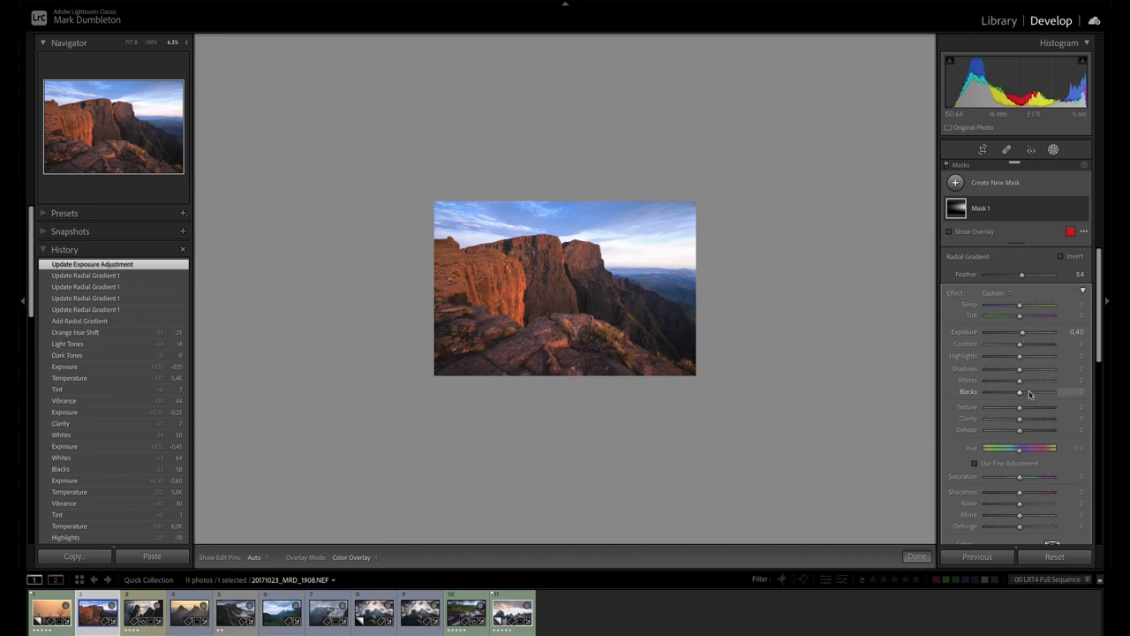
{"action": "mouse_move", "coordinate": [1020, 432]}
{"action": "left_mouse_down"}
{"action": "mouse_move", "coordinate": [1003, 433]}
{"action": "mouse_move", "coordinate": [1014, 435]}
{"action": "left_mouse_up"}
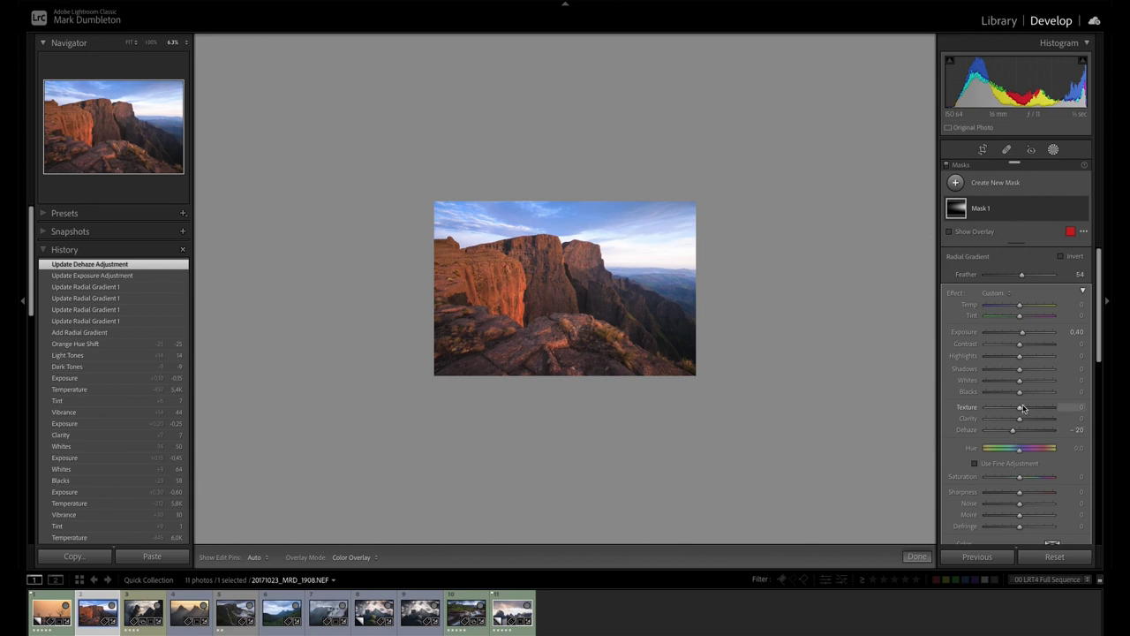
{"action": "left_click_drag", "start_coordinate": [1023, 397], "coordinate": [1026, 395]}
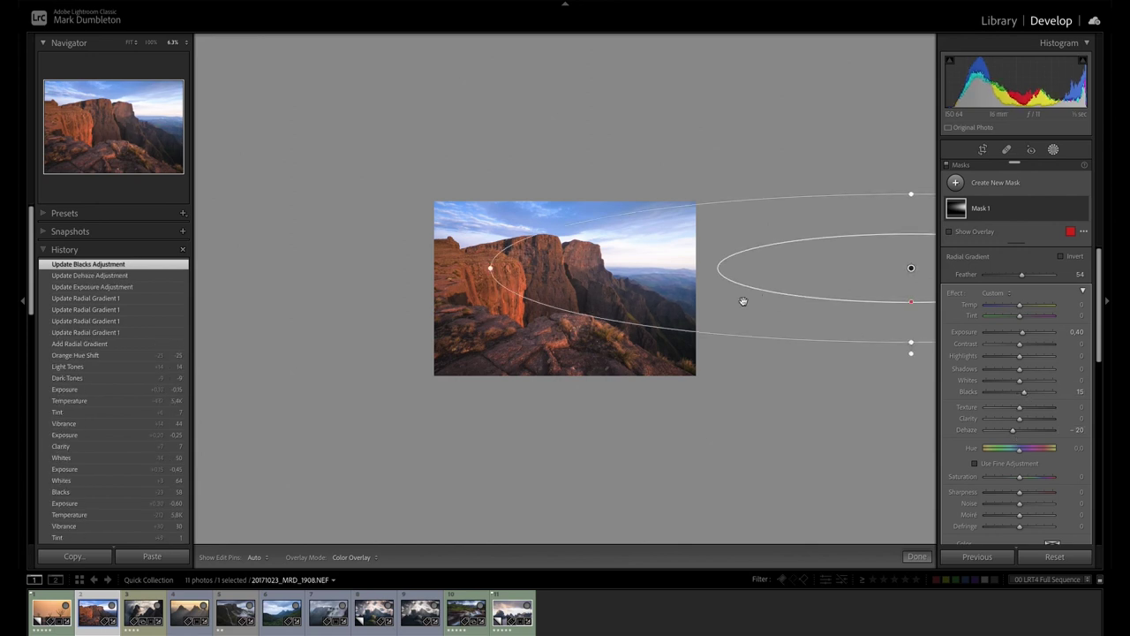
{"action": "left_click_drag", "start_coordinate": [724, 315], "coordinate": [727, 318]}
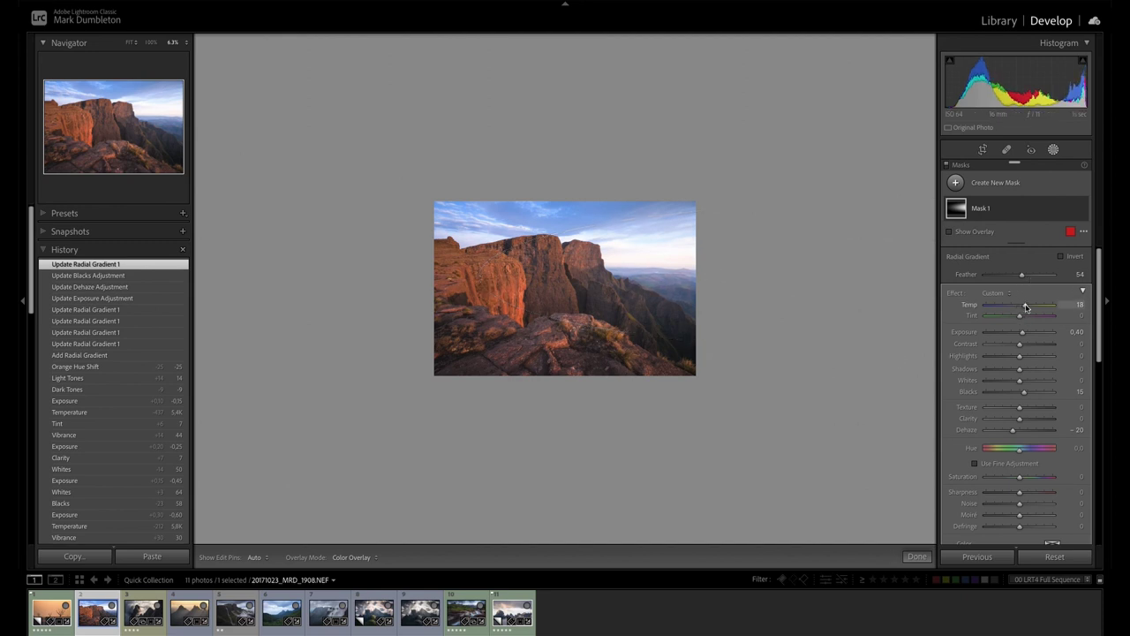
{"action": "left_click_drag", "start_coordinate": [1025, 307], "coordinate": [1026, 321]}
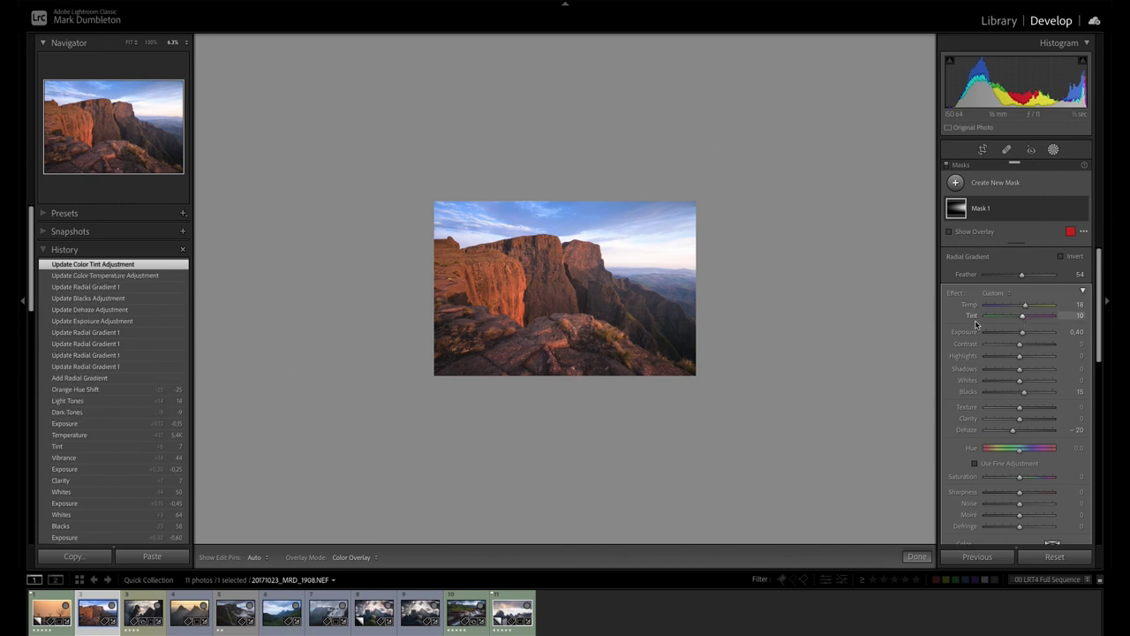
Step: Toggle the radial mask's visibility repeatedly to compare the cliff photo with and without the glow
{"action": "left_click", "coordinate": [1083, 209]}
{"action": "left_click", "coordinate": [1083, 208]}
{"action": "left_click", "coordinate": [1083, 208]}
{"action": "left_click", "coordinate": [1082, 208]}
{"action": "left_click", "coordinate": [1082, 208]}
{"action": "left_click", "coordinate": [1082, 209]}
{"action": "left_click", "coordinate": [1083, 208]}
{"action": "left_click", "coordinate": [1082, 209]}
Step: Shift the radial gradient slightly and subtract a luminance range from its mask, sampled from the bright sky just above the horizon
{"action": "left_click_drag", "start_coordinate": [764, 325], "coordinate": [765, 327]}
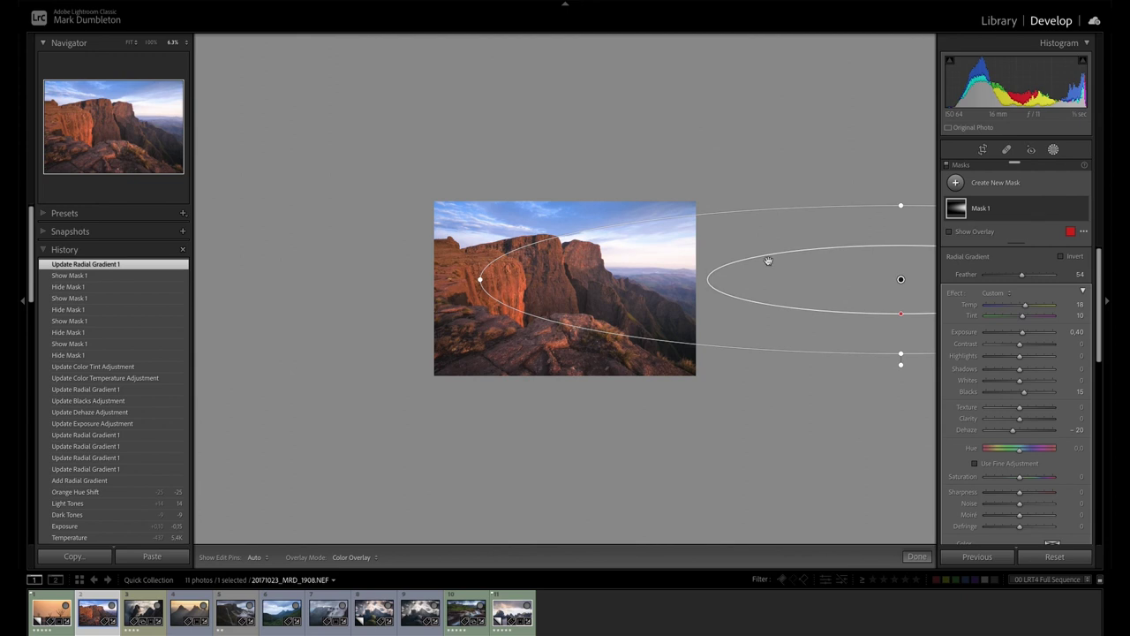
{"action": "mouse_move", "coordinate": [957, 210]}
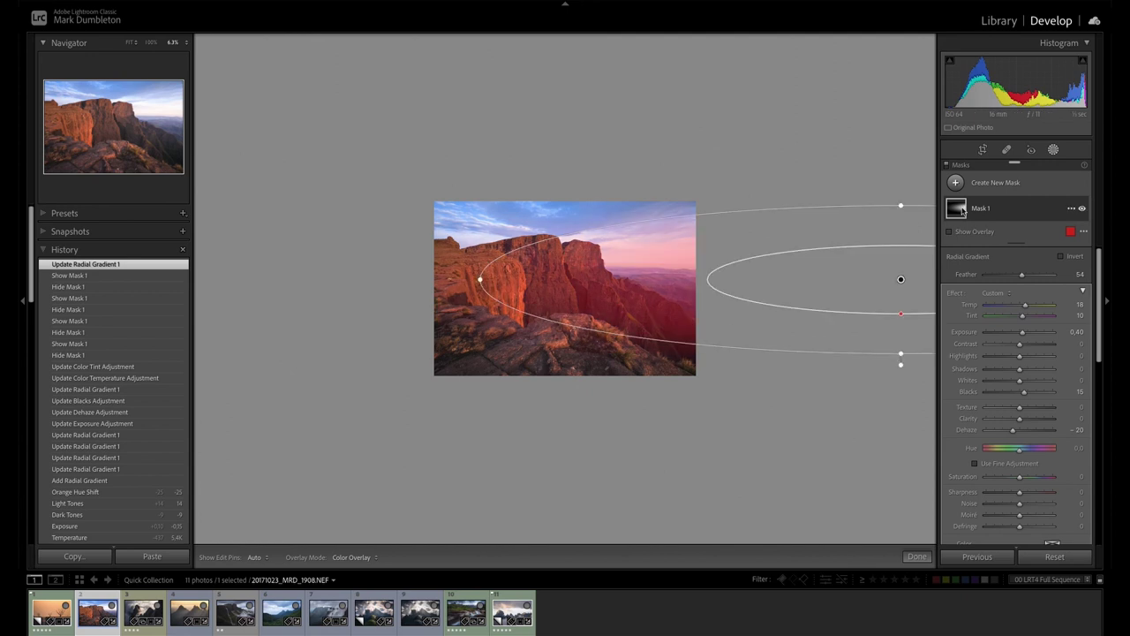
{"action": "left_click", "coordinate": [959, 210]}
{"action": "left_click", "coordinate": [1050, 246]}
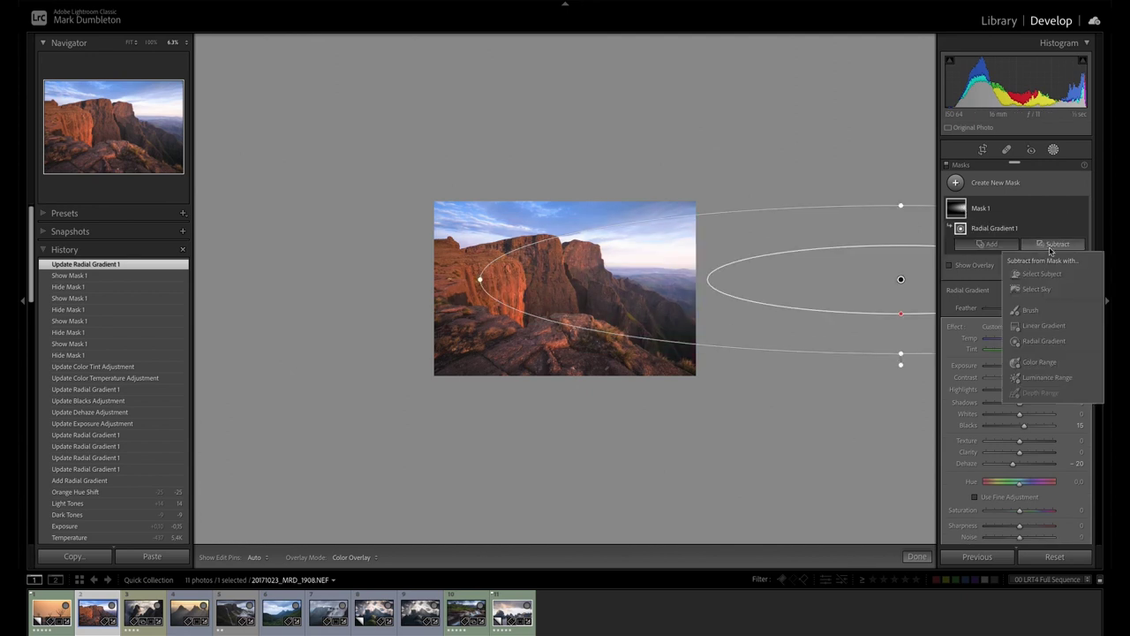
{"action": "left_click", "coordinate": [1043, 378]}
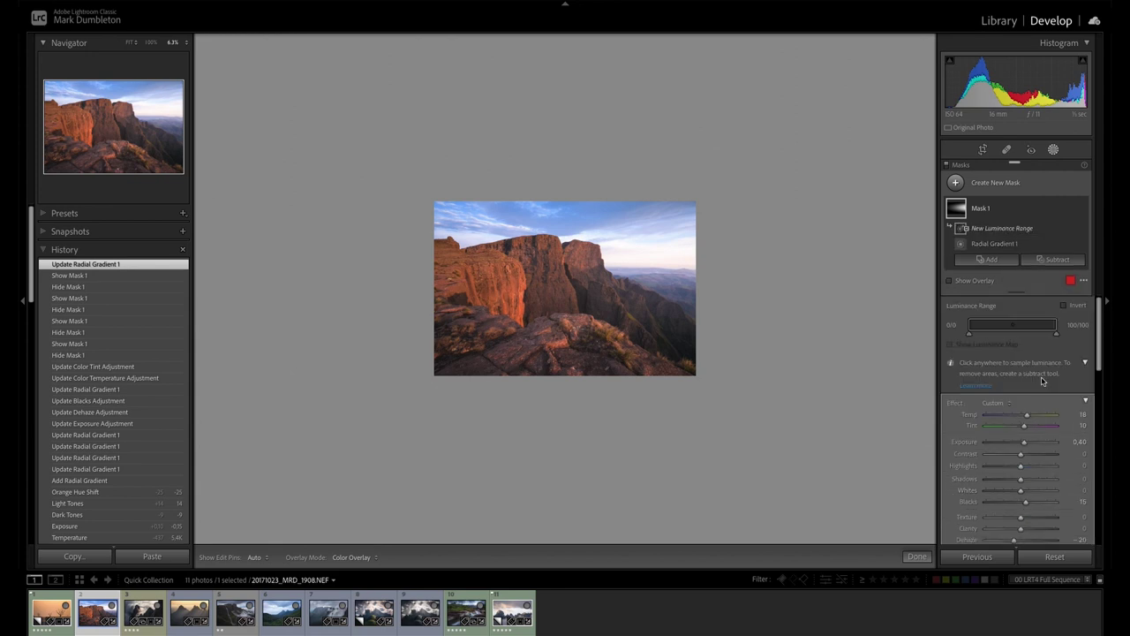
{"action": "left_click", "coordinate": [672, 257]}
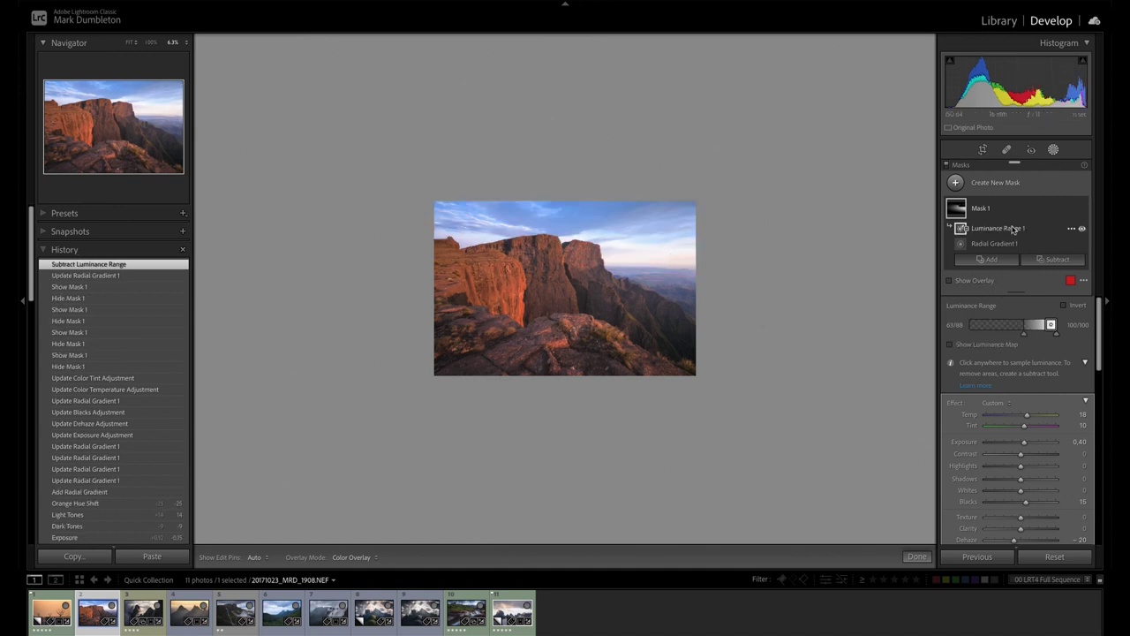
Step: Check the refined mask's coverage with the overlay, and compare the cliff photo with the mask hidden and shown
{"action": "left_click", "coordinate": [949, 281]}
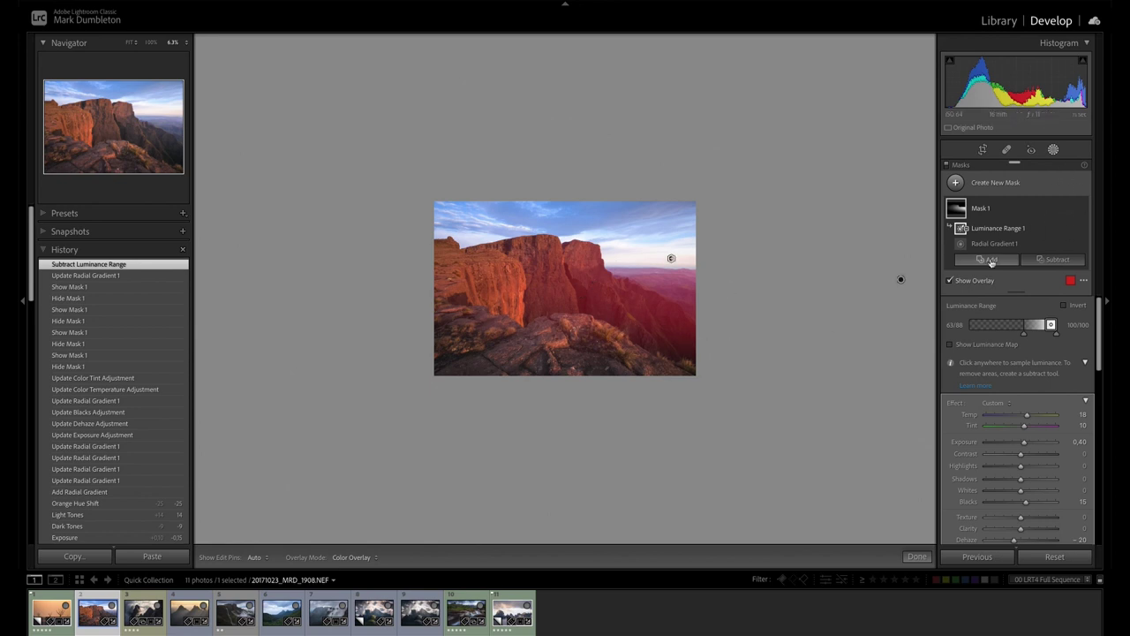
{"action": "left_click", "coordinate": [951, 280]}
{"action": "left_click", "coordinate": [1082, 209]}
{"action": "left_click", "coordinate": [1082, 209]}
{"action": "left_click", "coordinate": [1083, 209]}
{"action": "left_click", "coordinate": [1083, 209]}
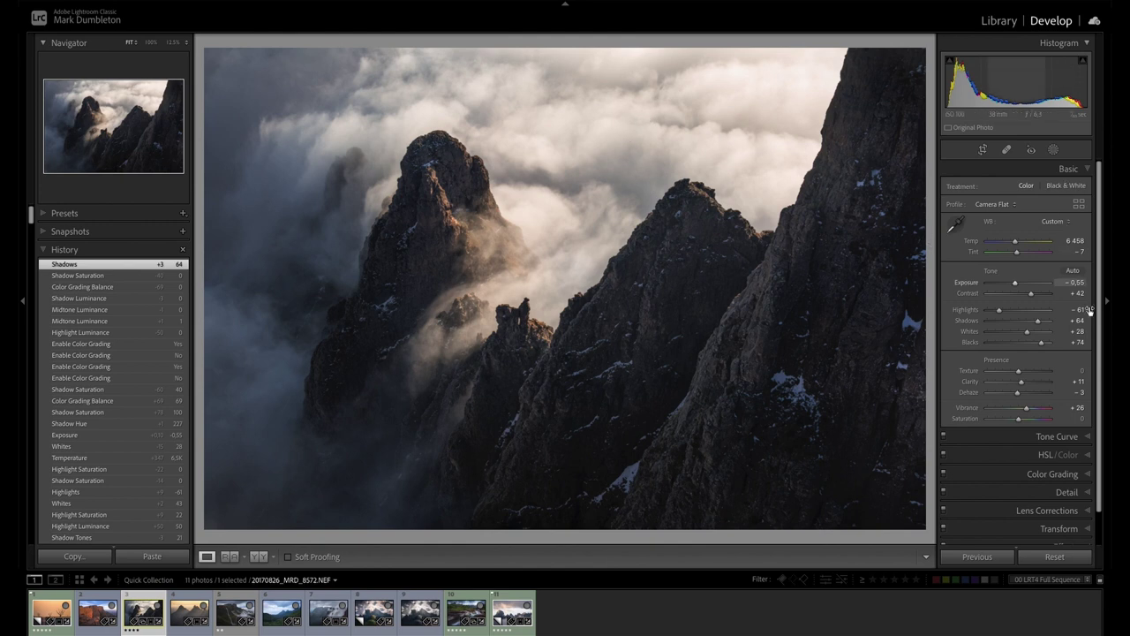
Step: Color grade the shadows of the cloudy peaks photo with hue 225 and saturation 43, and set Balance to +75
{"action": "left_click", "coordinate": [1058, 475]}
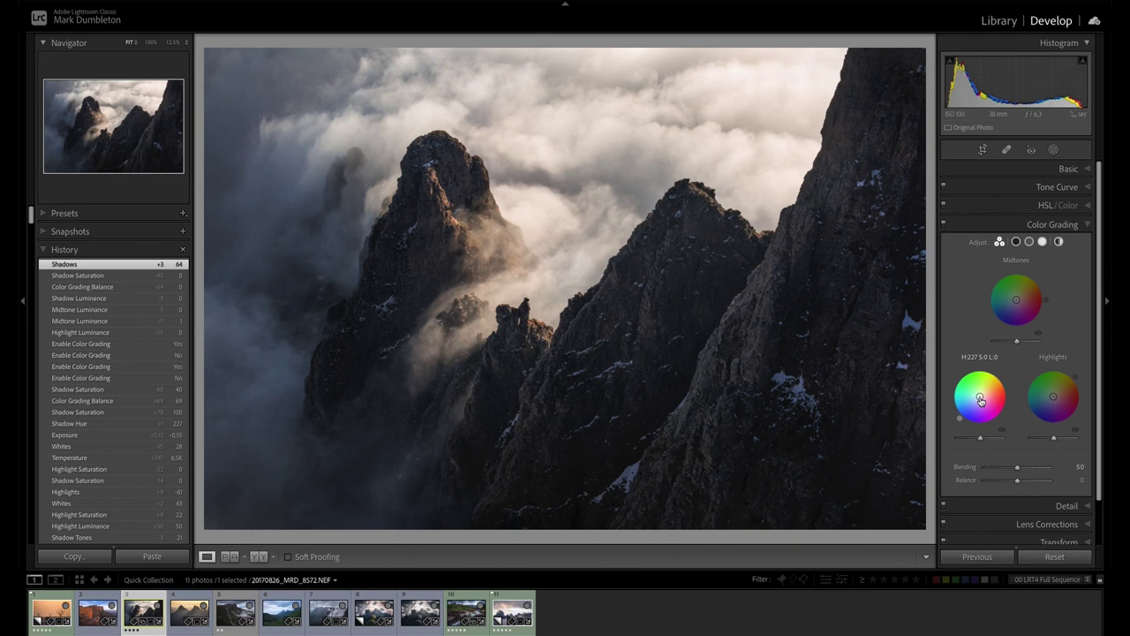
{"action": "left_click_drag", "start_coordinate": [979, 396], "coordinate": [960, 421]}
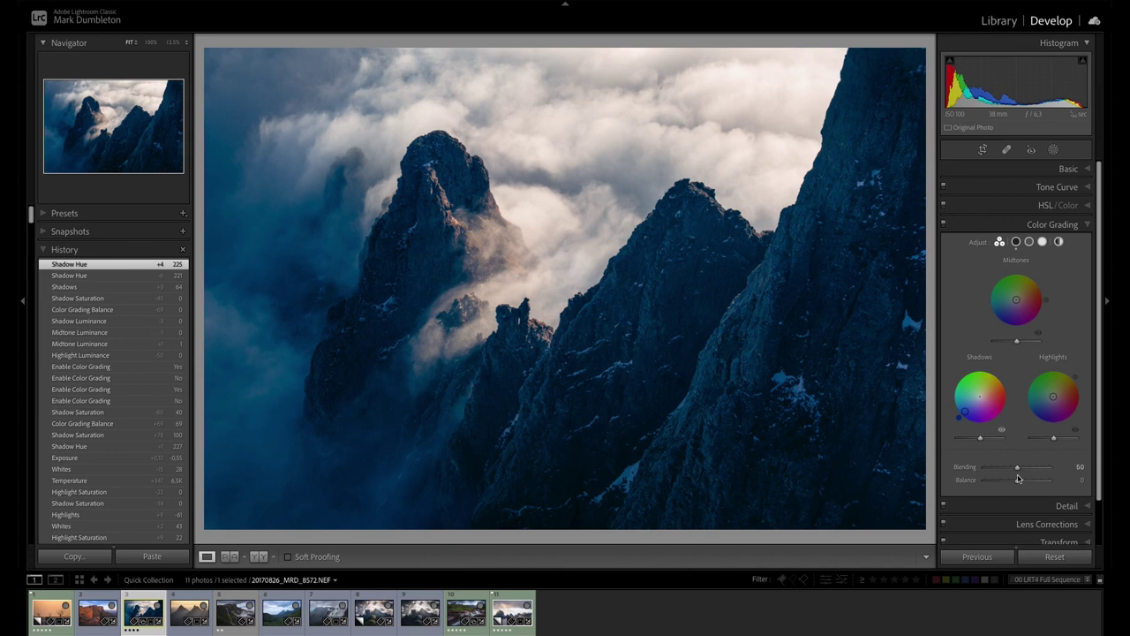
{"action": "left_click_drag", "start_coordinate": [1018, 483], "coordinate": [1041, 482]}
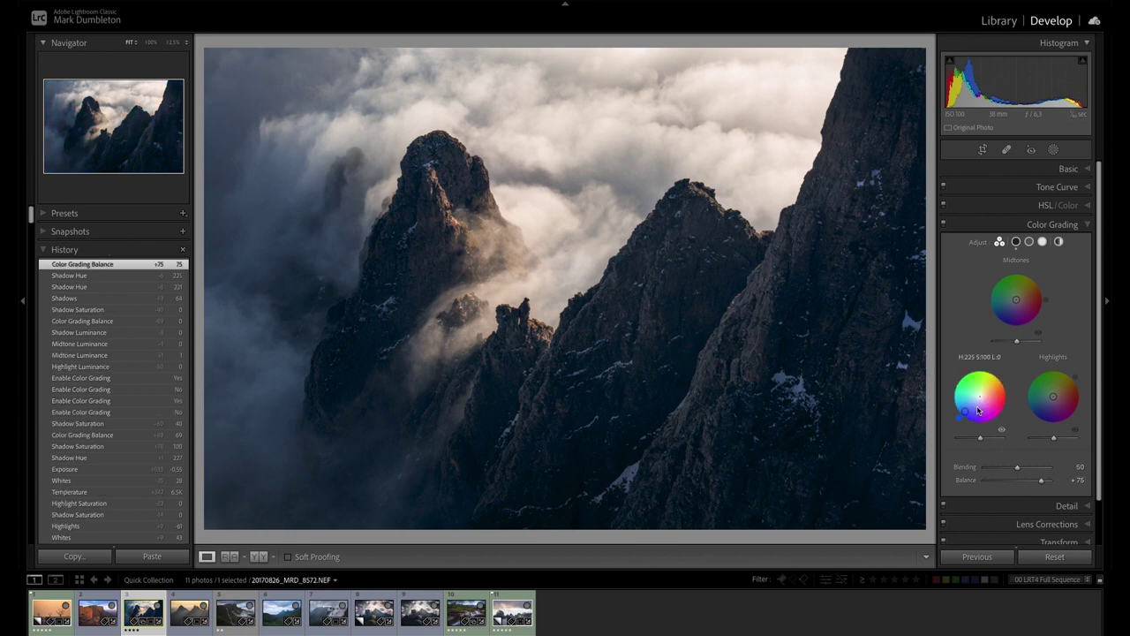
{"action": "left_click_drag", "start_coordinate": [963, 412], "coordinate": [974, 402]}
Step: Compare the cloudy peaks photo with its color grading disabled and enabled
{"action": "left_click", "coordinate": [944, 226]}
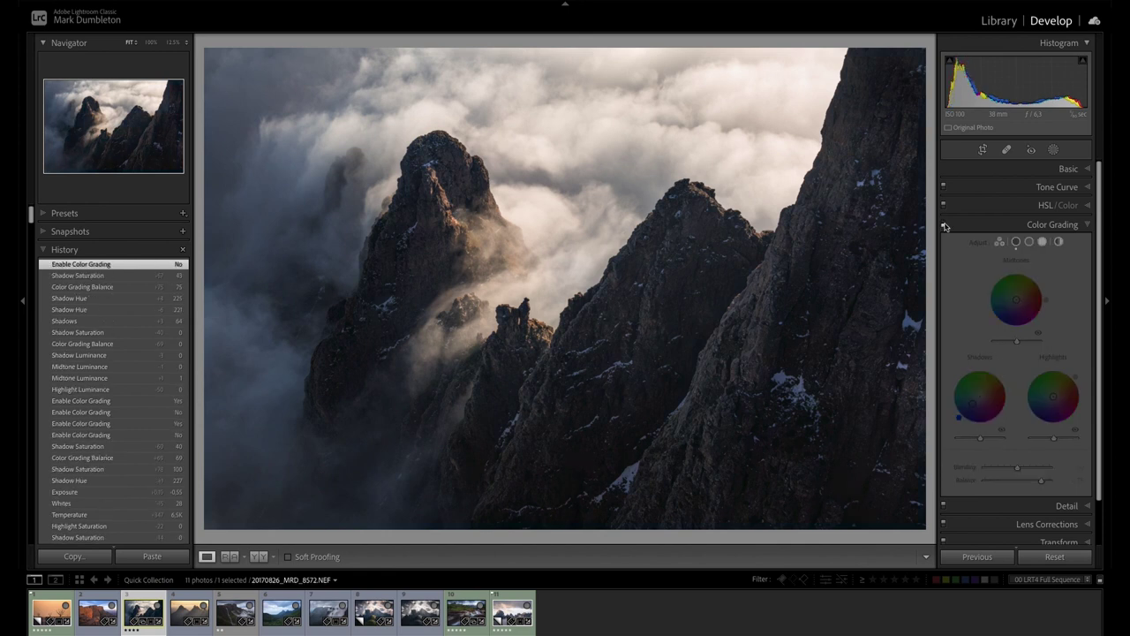
{"action": "left_click", "coordinate": [944, 226]}
{"action": "left_click", "coordinate": [944, 226]}
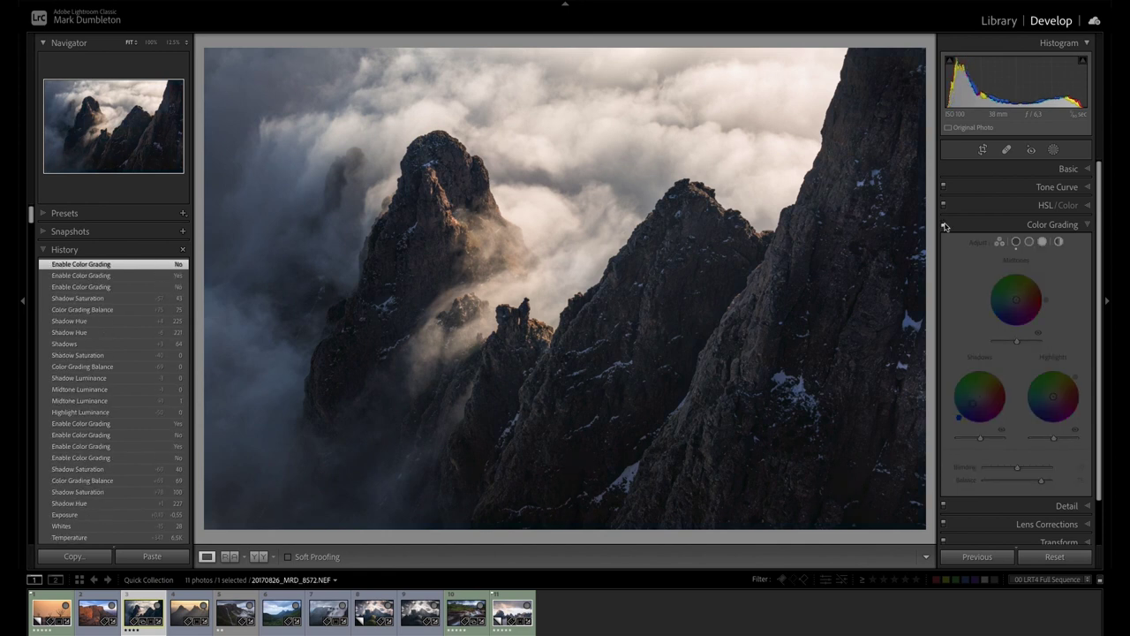
{"action": "left_click", "coordinate": [944, 226]}
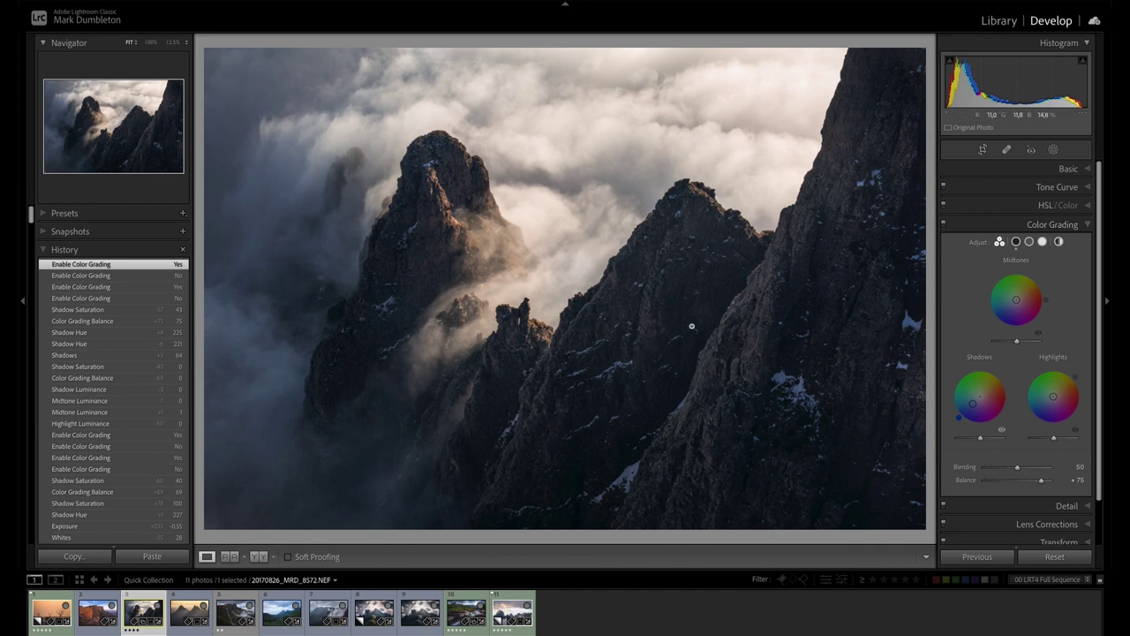
Step: Open the next photo, the mountain silhouettes with light rays, and set its color grading shadows to hue 229 and saturation 25
{"action": "key", "text": "Right"}
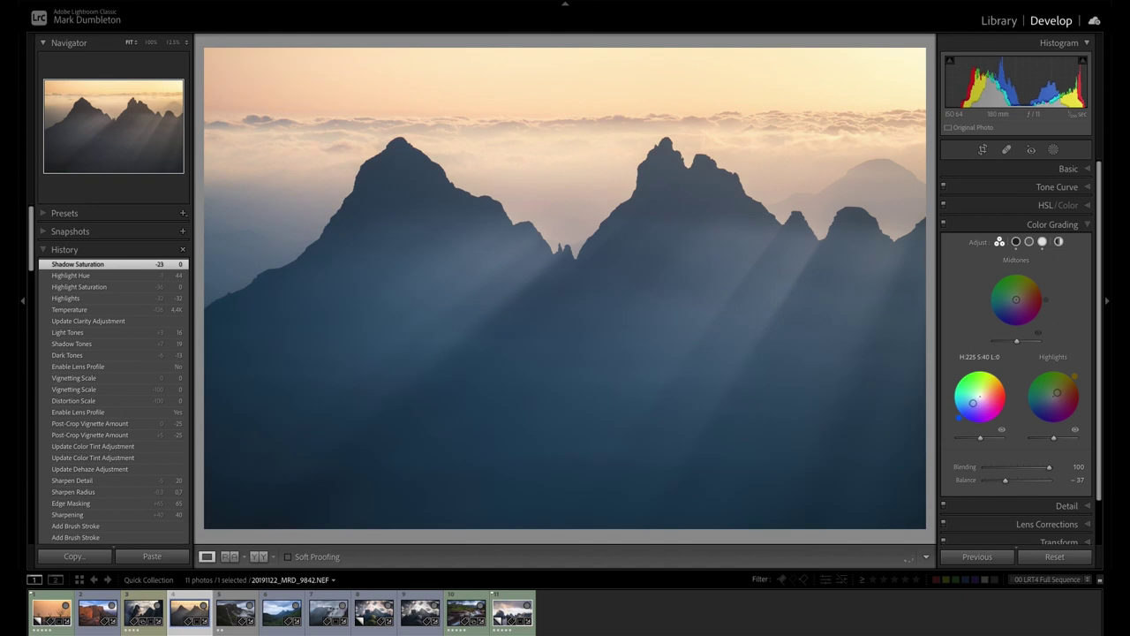
{"action": "mouse_move", "coordinate": [973, 403]}
{"action": "left_mouse_down"}
{"action": "mouse_move", "coordinate": [966, 411]}
{"action": "mouse_move", "coordinate": [976, 401]}
{"action": "left_mouse_up"}
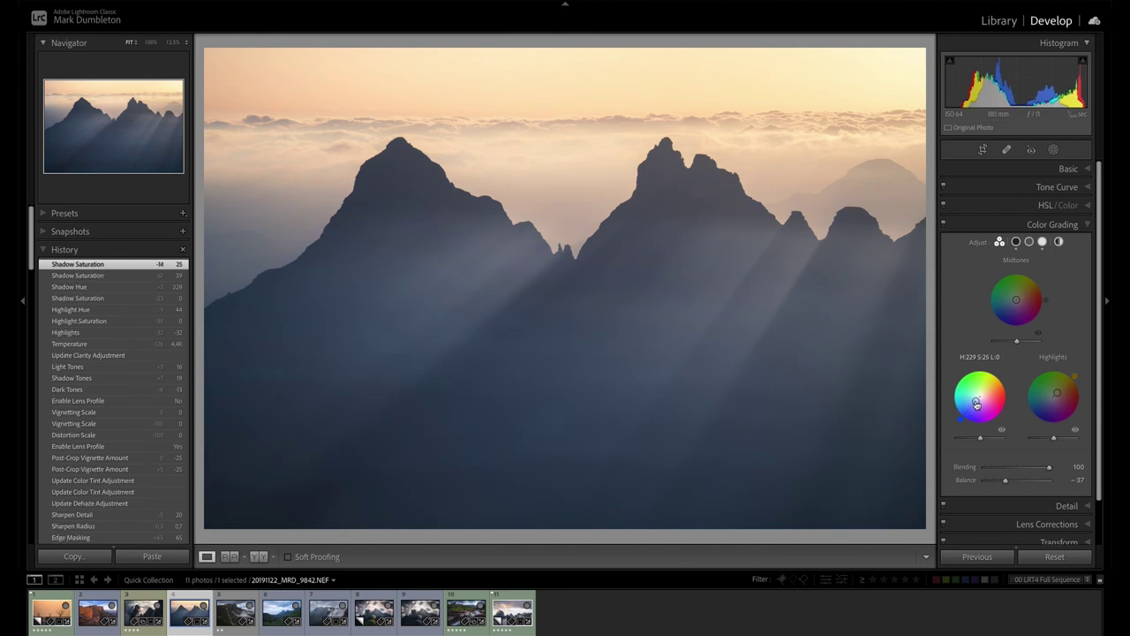
Step: Compare the mountain silhouettes photo with its color grading disabled and enabled
{"action": "left_click", "coordinate": [943, 224]}
{"action": "left_click", "coordinate": [943, 224]}
{"action": "left_click", "coordinate": [943, 225]}
{"action": "left_click", "coordinate": [943, 224]}
{"action": "left_click", "coordinate": [943, 224]}
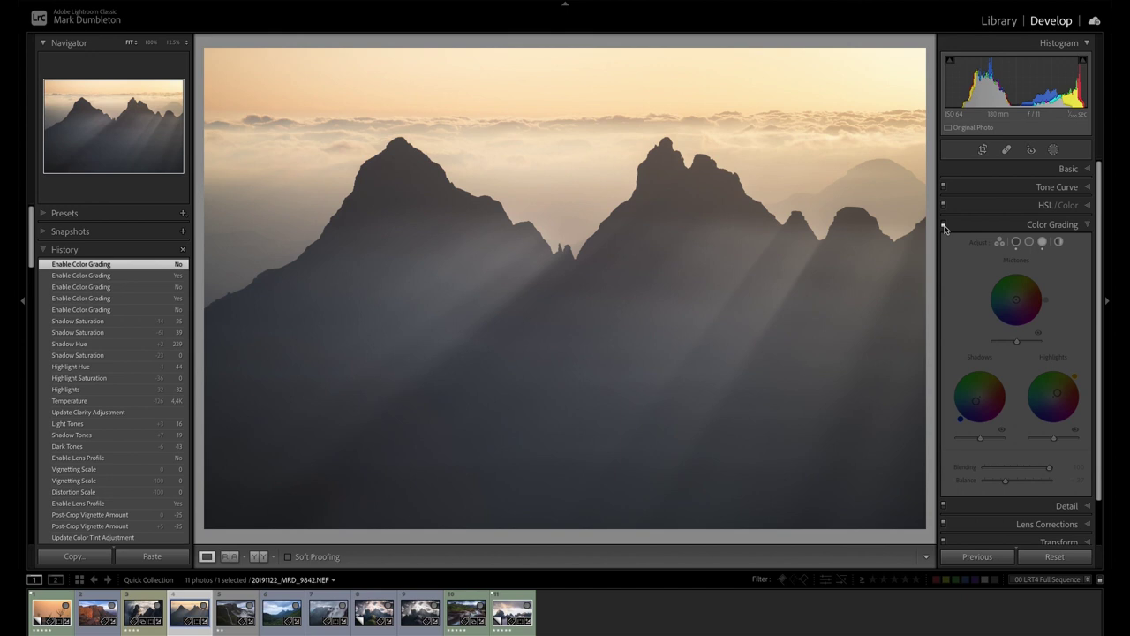
{"action": "left_click", "coordinate": [943, 224]}
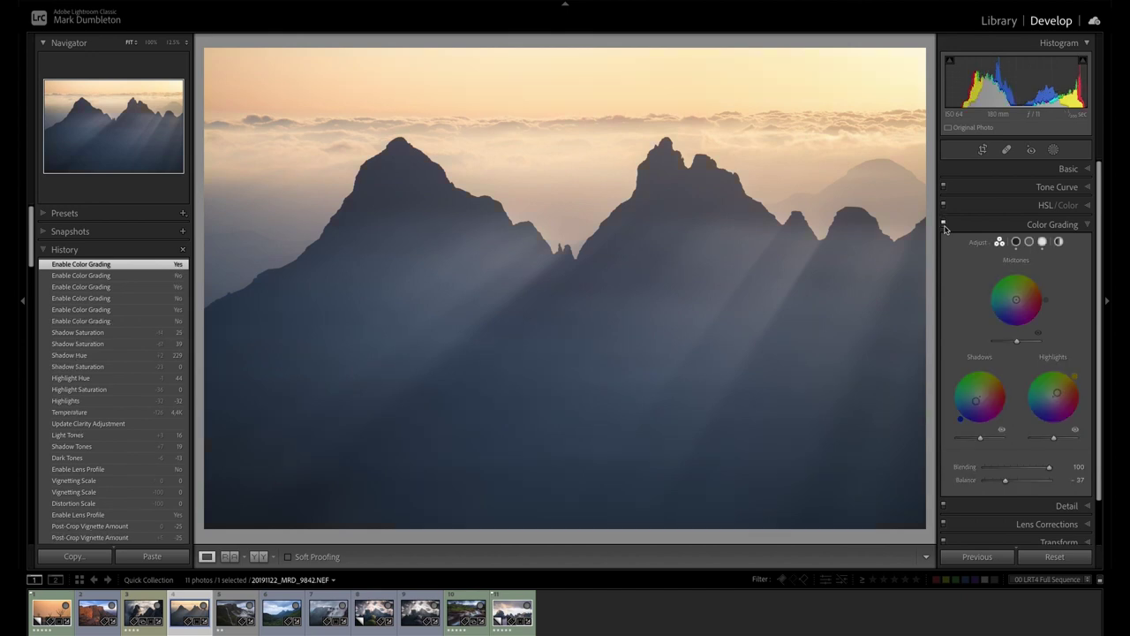
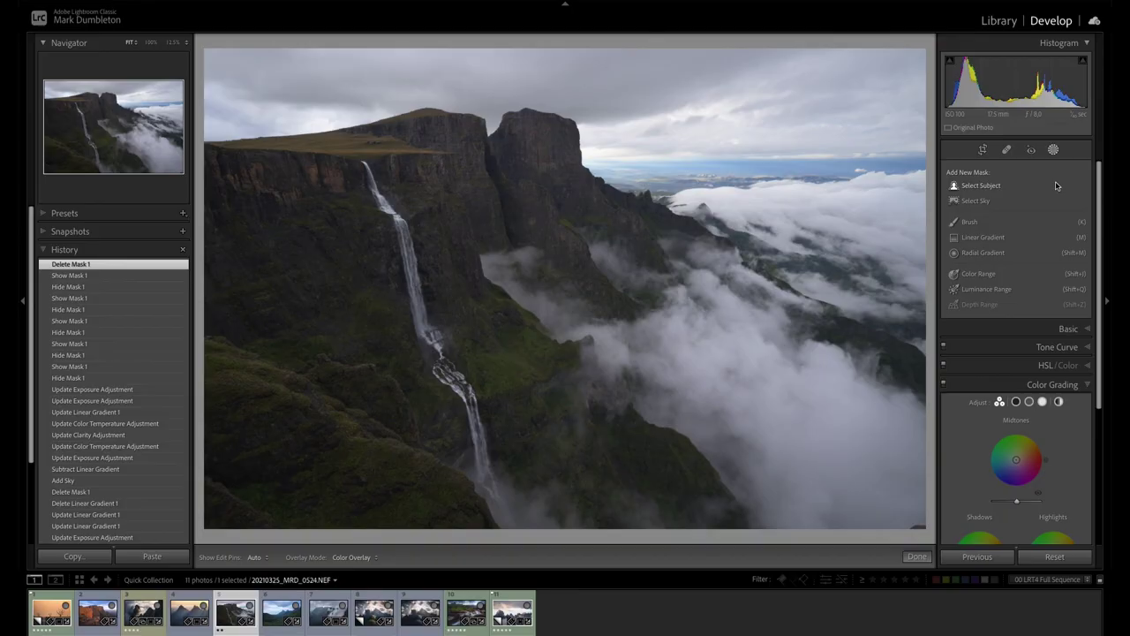
Step: Mask the waterfall photo's sky with Select Sky and intersect it with a linear gradient fading from the upper edge down past the cliff tops
{"action": "left_click", "coordinate": [1051, 150]}
{"action": "left_click", "coordinate": [1051, 150]}
{"action": "left_click", "coordinate": [974, 201]}
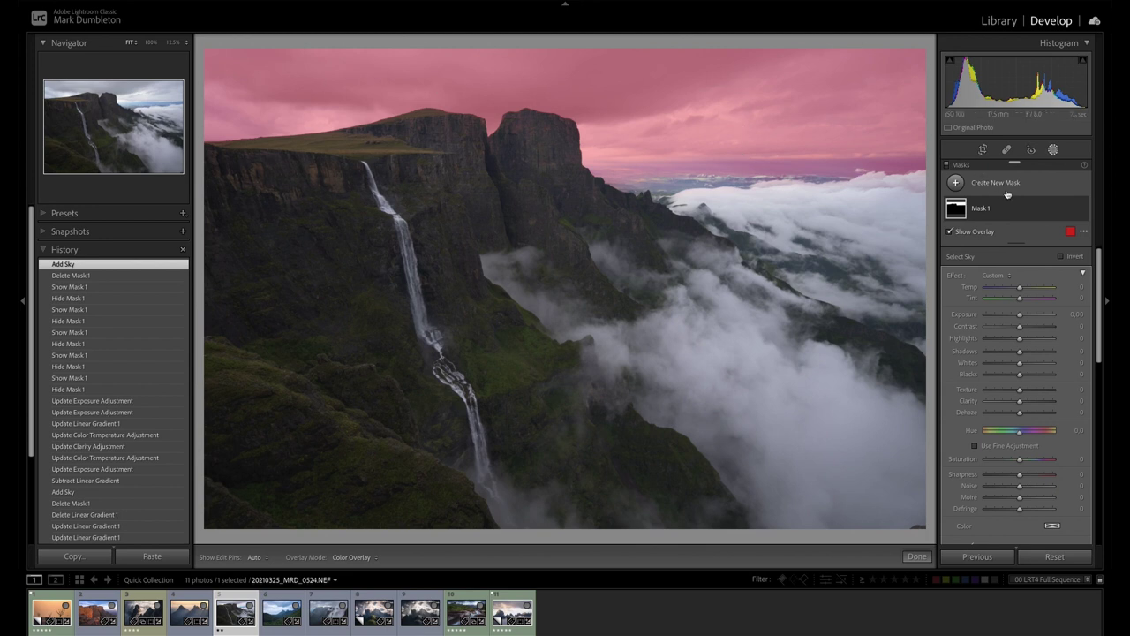
{"action": "left_click", "coordinate": [960, 210]}
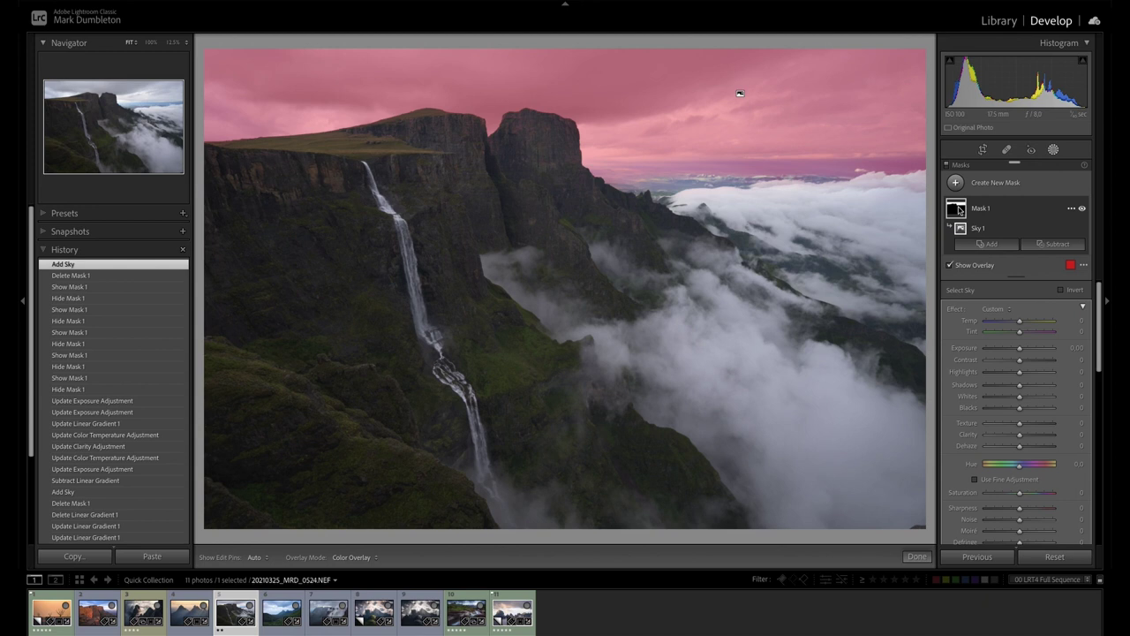
{"action": "key", "text": "alt"}
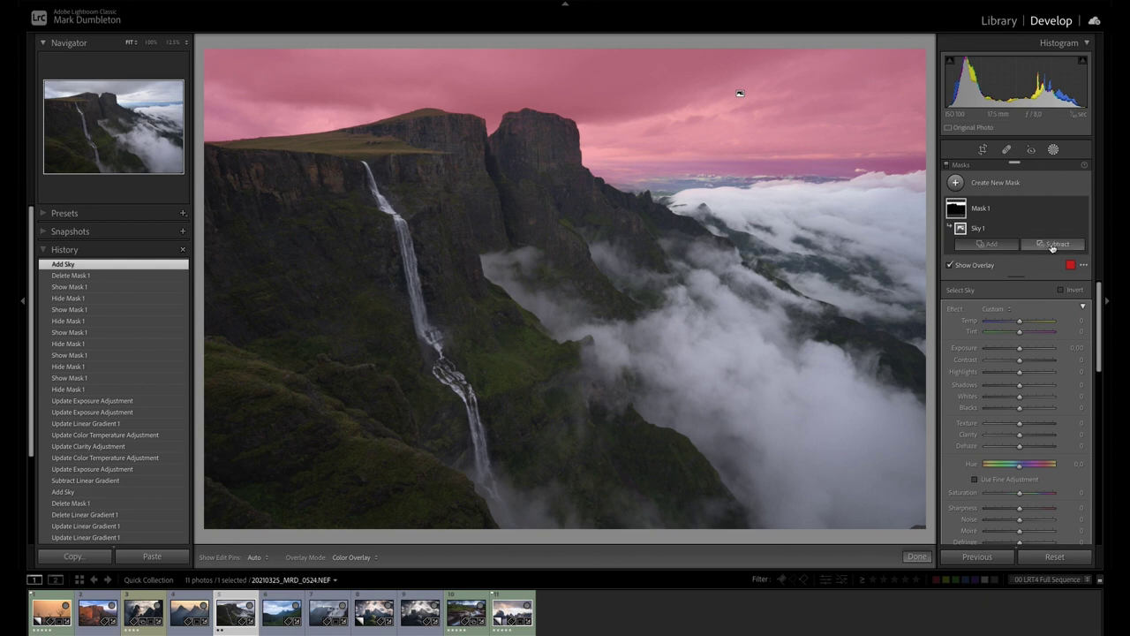
{"action": "key", "text": "alt"}
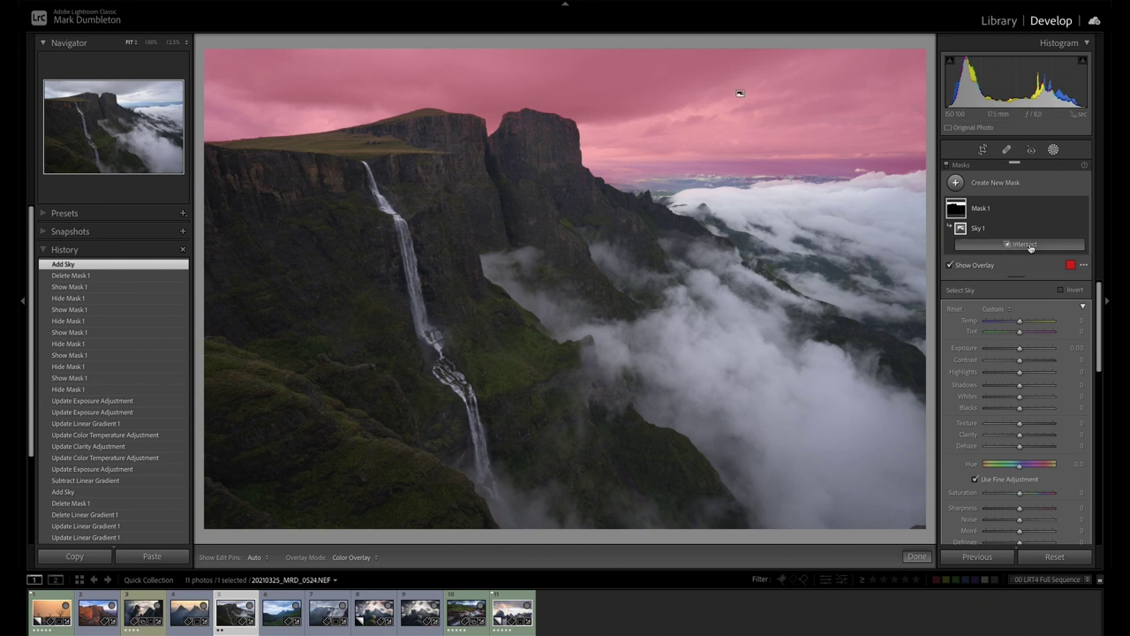
{"action": "left_click", "coordinate": [1030, 248], "text": "alt"}
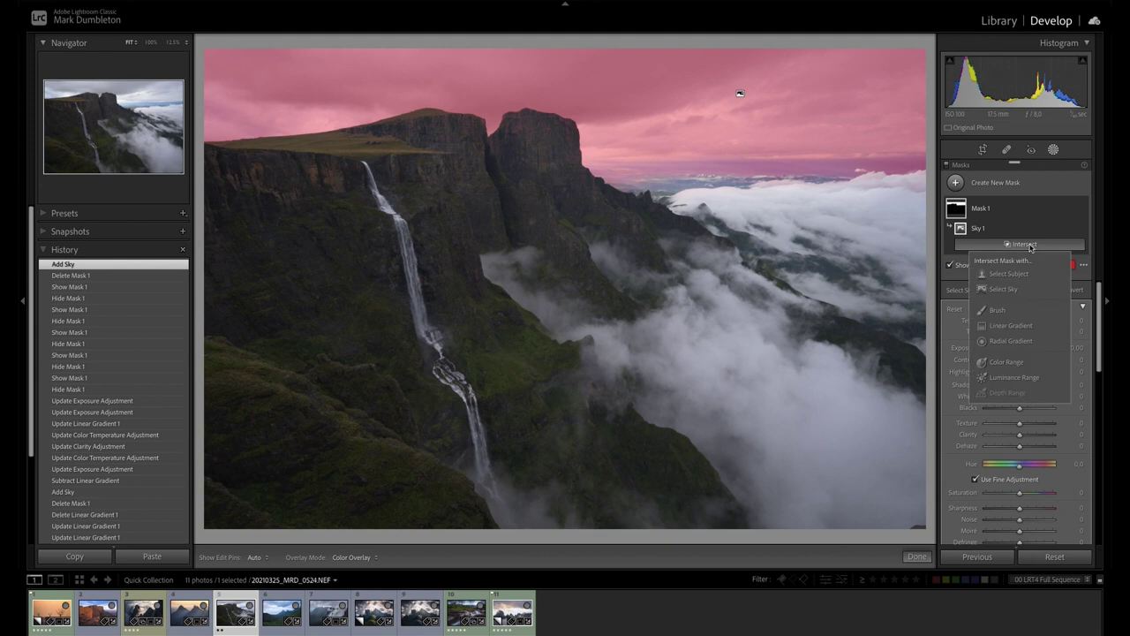
{"action": "left_click", "coordinate": [1012, 326]}
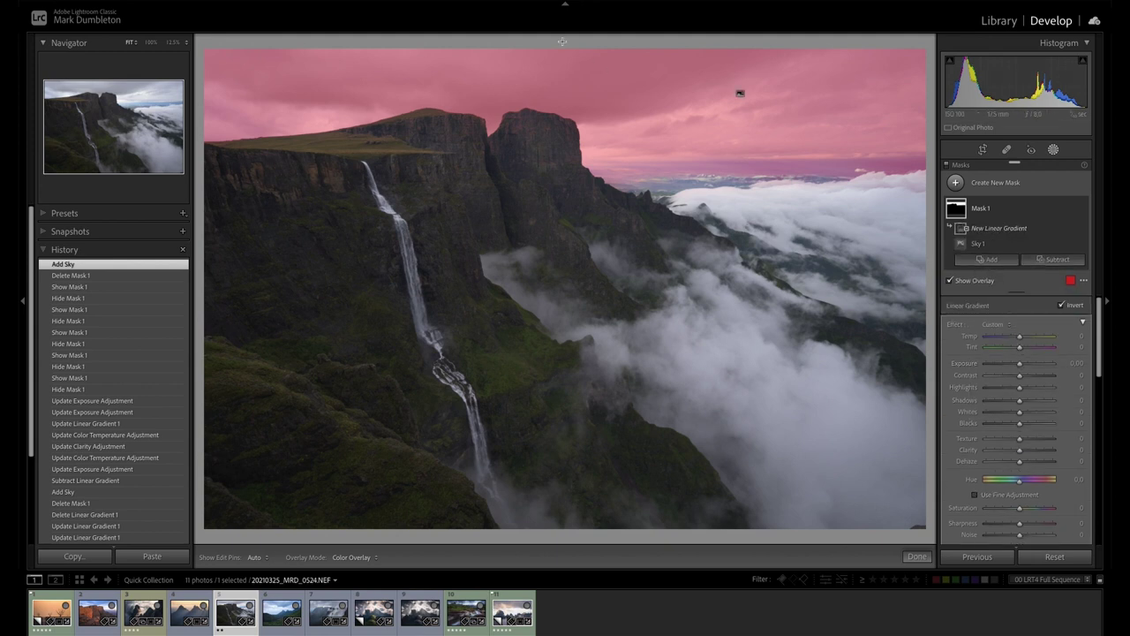
{"action": "left_click_drag", "start_coordinate": [563, 39], "coordinate": [561, 194]}
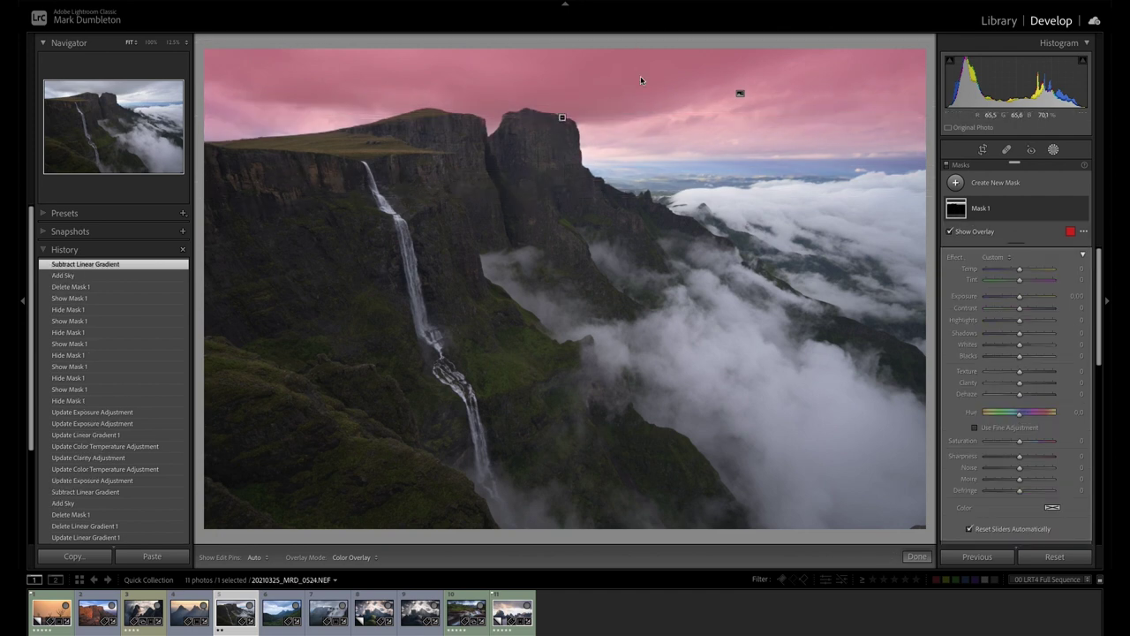
Step: Hide the mask overlay, then darken and cool the masked sky with Exposure -1.08 and Temp -24
{"action": "key", "text": "o"}
{"action": "left_click_drag", "start_coordinate": [1020, 303], "coordinate": [977, 306]}
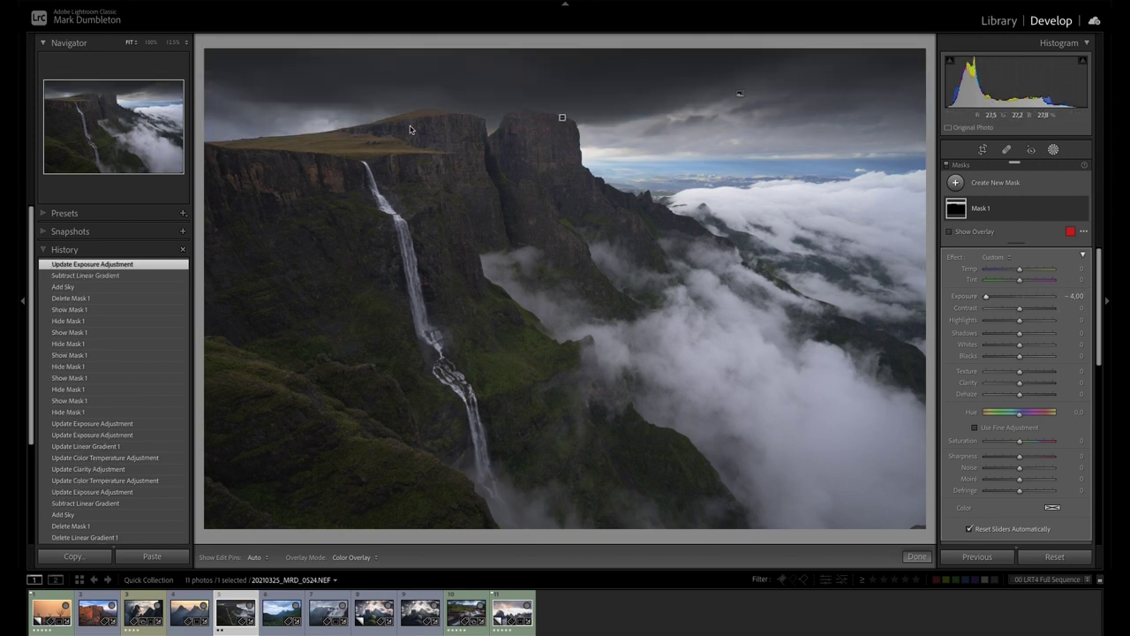
{"action": "left_click", "coordinate": [1020, 298]}
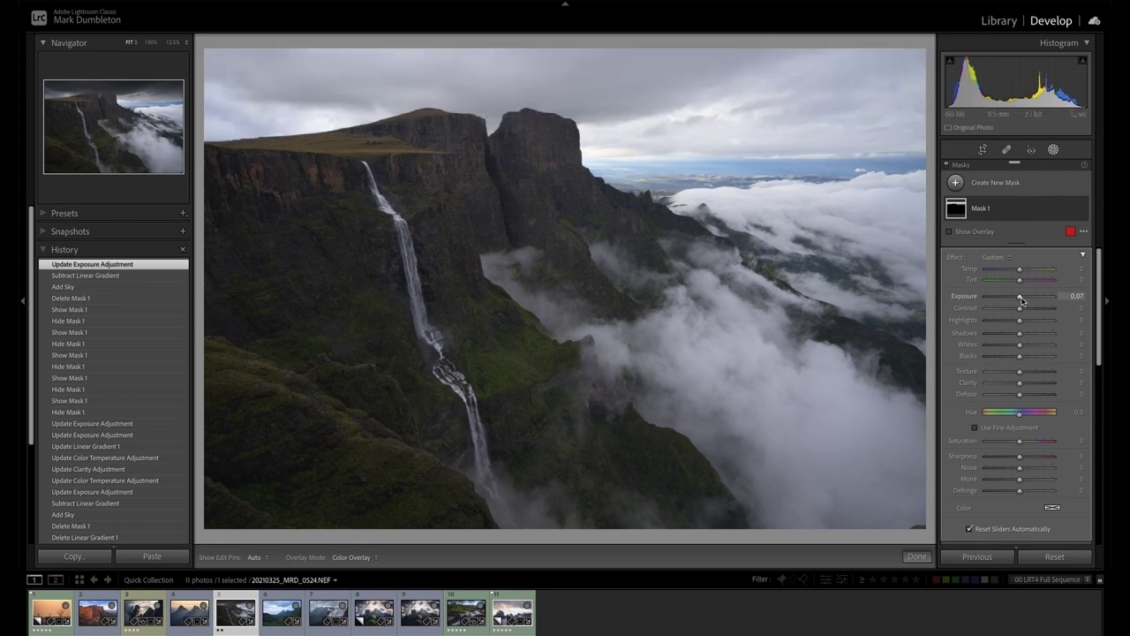
{"action": "mouse_move", "coordinate": [1021, 300]}
{"action": "left_mouse_down"}
{"action": "mouse_move", "coordinate": [1013, 273]}
{"action": "mouse_move", "coordinate": [1011, 300]}
{"action": "left_mouse_up"}
{"action": "mouse_move", "coordinate": [561, 124]}
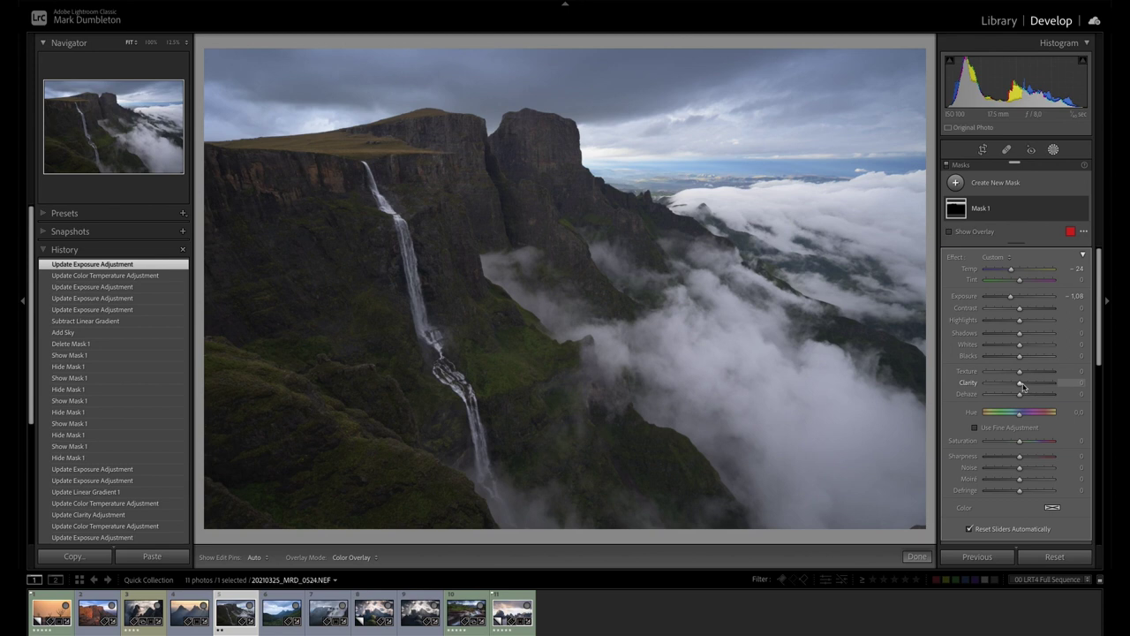
Step: Intensify the sky mask with Clarity 100, Exposure -1.31 and Temp -36, and finish the mask editing
{"action": "left_click_drag", "start_coordinate": [1021, 386], "coordinate": [1048, 387]}
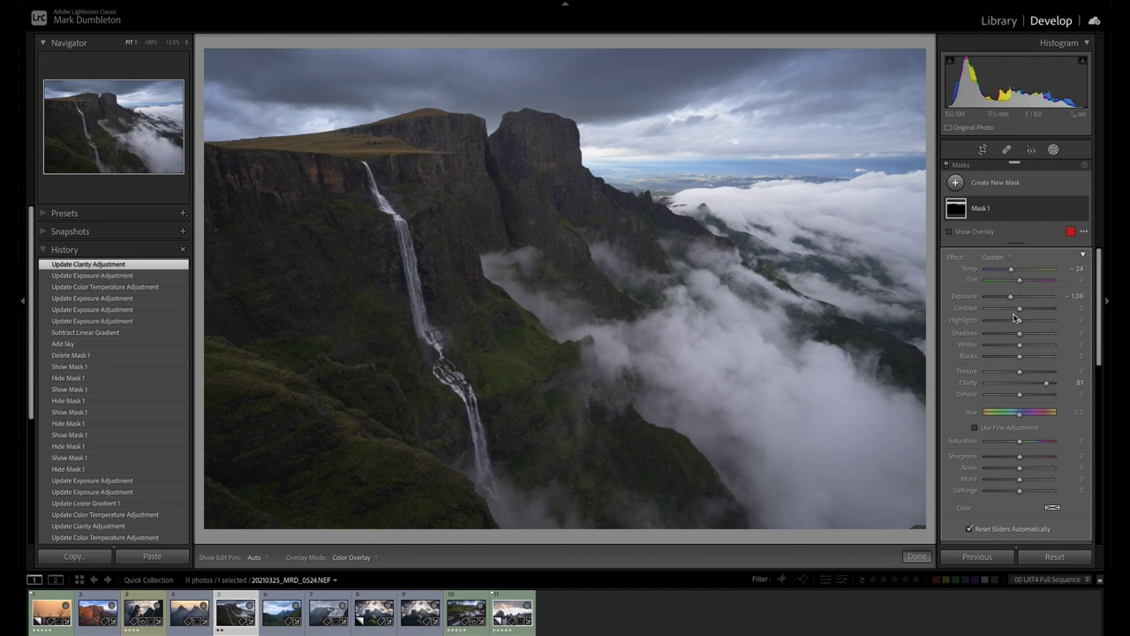
{"action": "left_click_drag", "start_coordinate": [1010, 300], "coordinate": [1009, 302]}
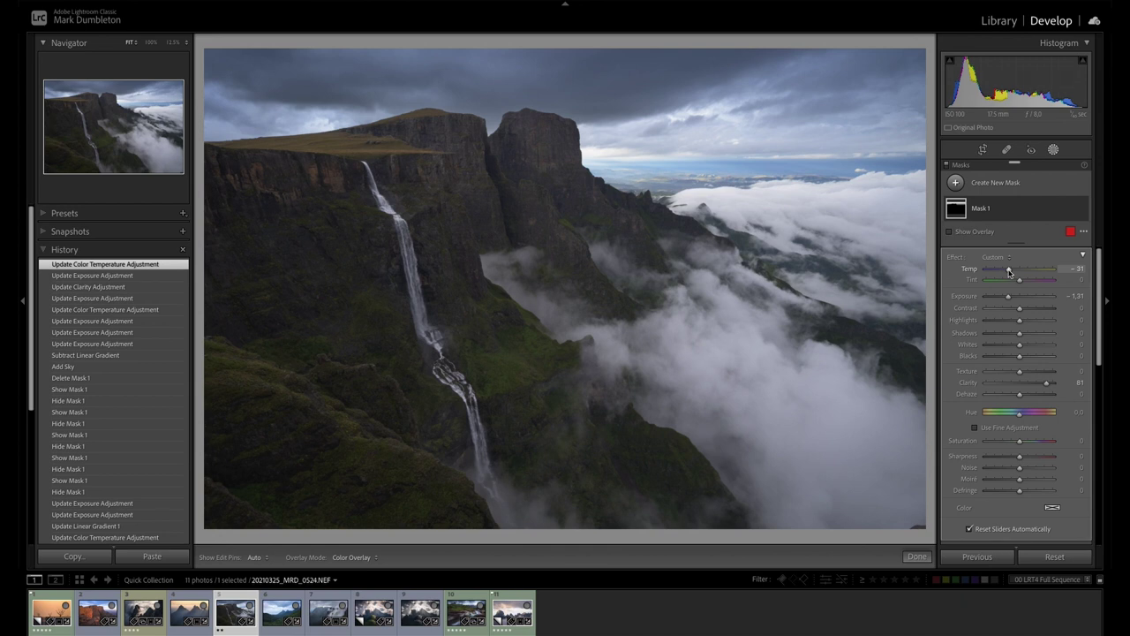
{"action": "left_click", "coordinate": [1052, 383]}
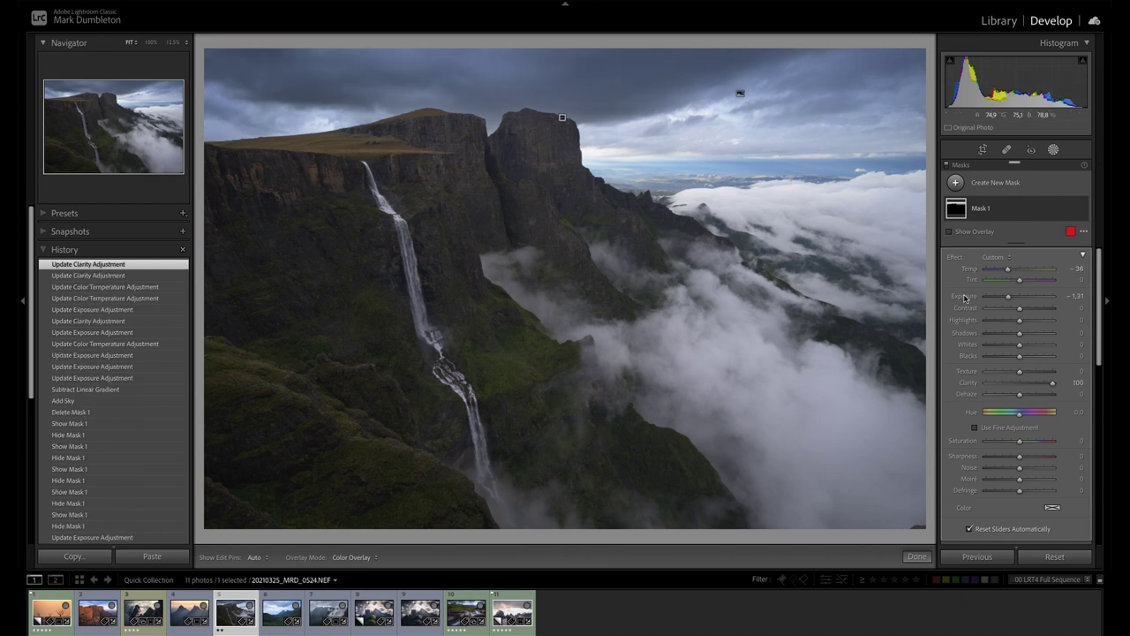
{"action": "left_click", "coordinate": [917, 557]}
Step: Inspect the edge between the cliff tops and the darkened sky at 100% magnification, then return to the full view
{"action": "left_click", "coordinate": [551, 117]}
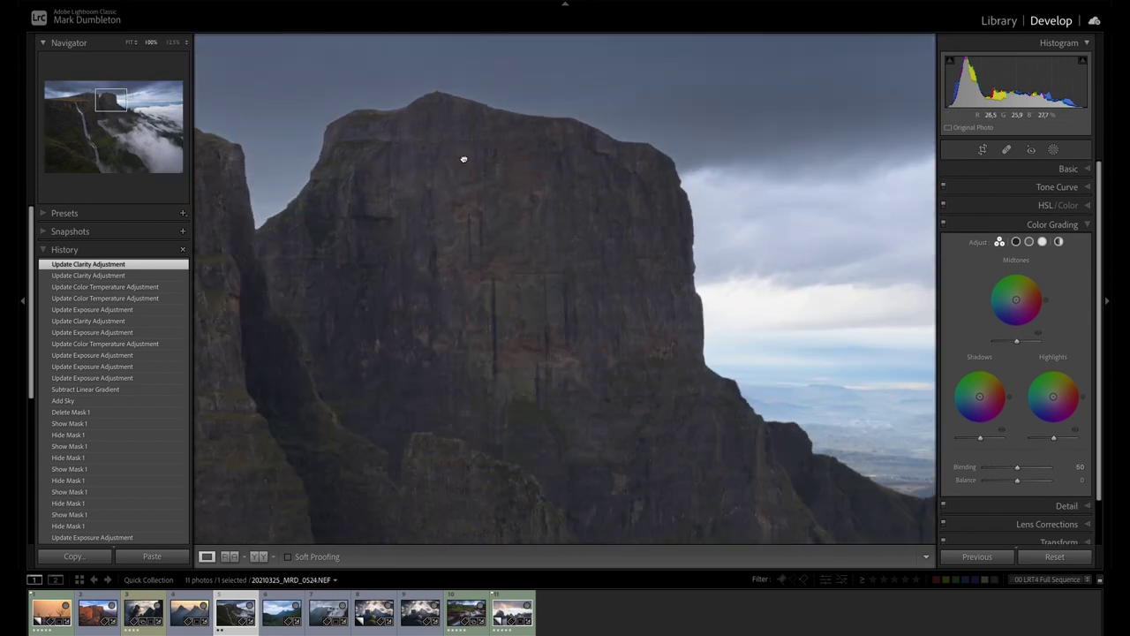
{"action": "left_click_drag", "start_coordinate": [461, 159], "coordinate": [850, 235]}
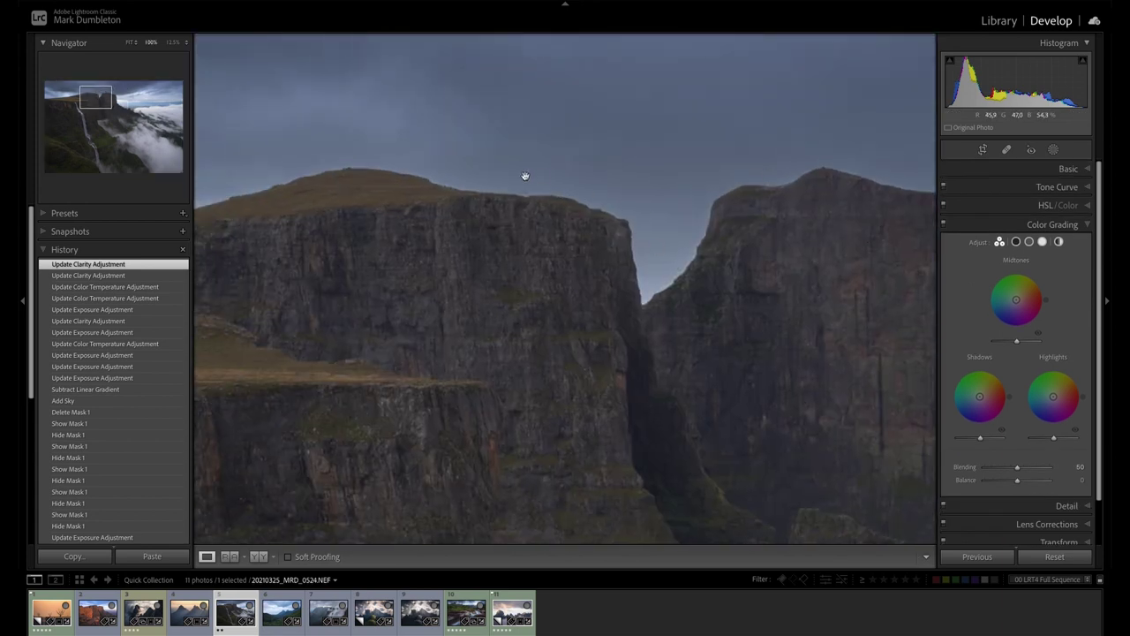
{"action": "left_click_drag", "start_coordinate": [260, 200], "coordinate": [588, 189]}
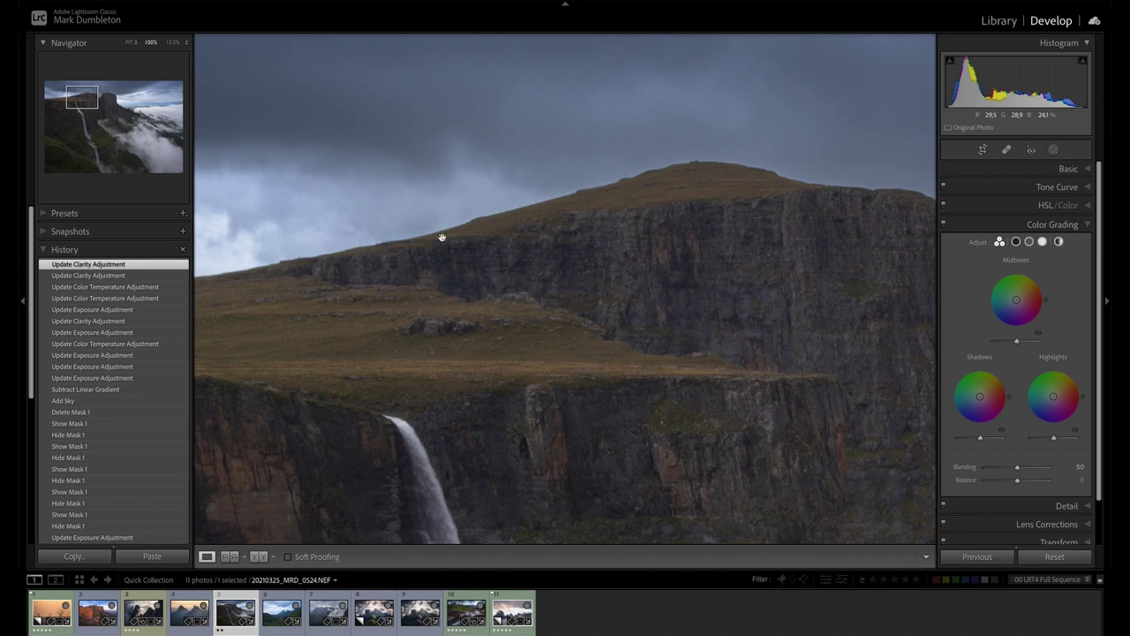
{"action": "left_click", "coordinate": [774, 247]}
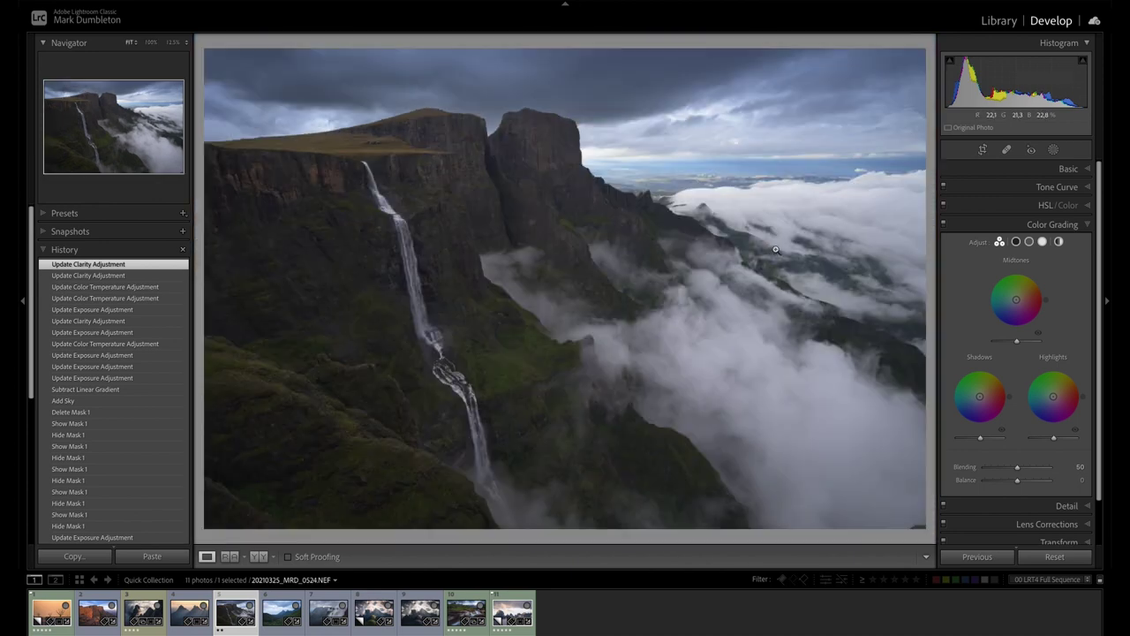
Step: Compare the waterfall photo with the sky mask hidden and shown, and leave masking
{"action": "left_click", "coordinate": [1052, 149]}
{"action": "left_click", "coordinate": [1083, 210]}
{"action": "left_click", "coordinate": [1084, 209]}
{"action": "left_click", "coordinate": [1084, 209]}
{"action": "left_click", "coordinate": [1084, 210]}
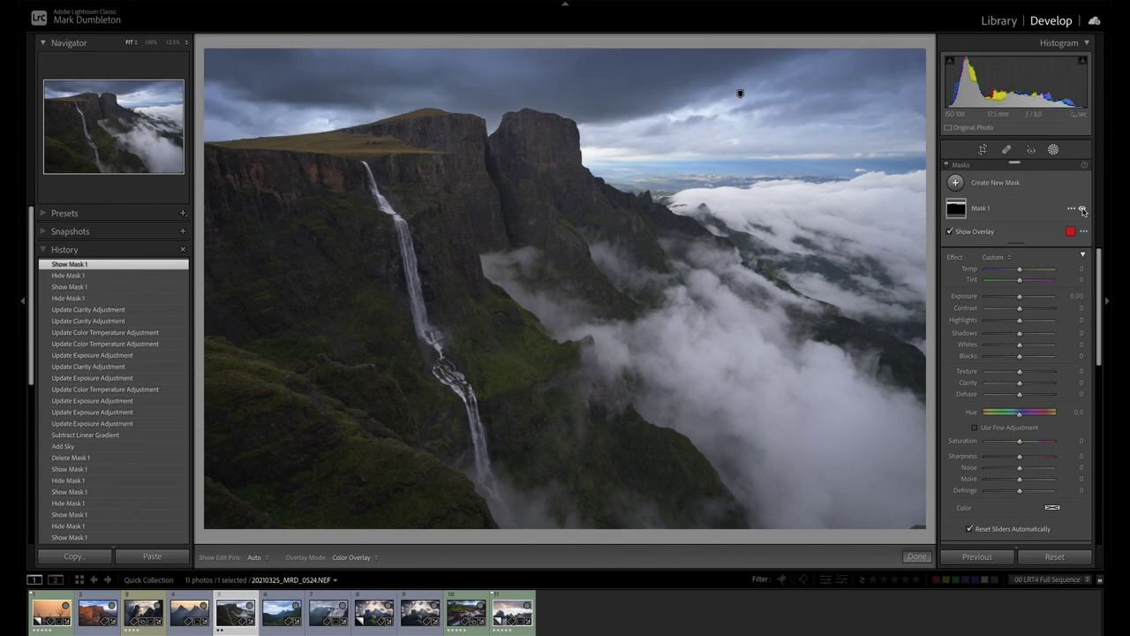
{"action": "left_click", "coordinate": [1083, 210]}
{"action": "left_click", "coordinate": [1084, 209]}
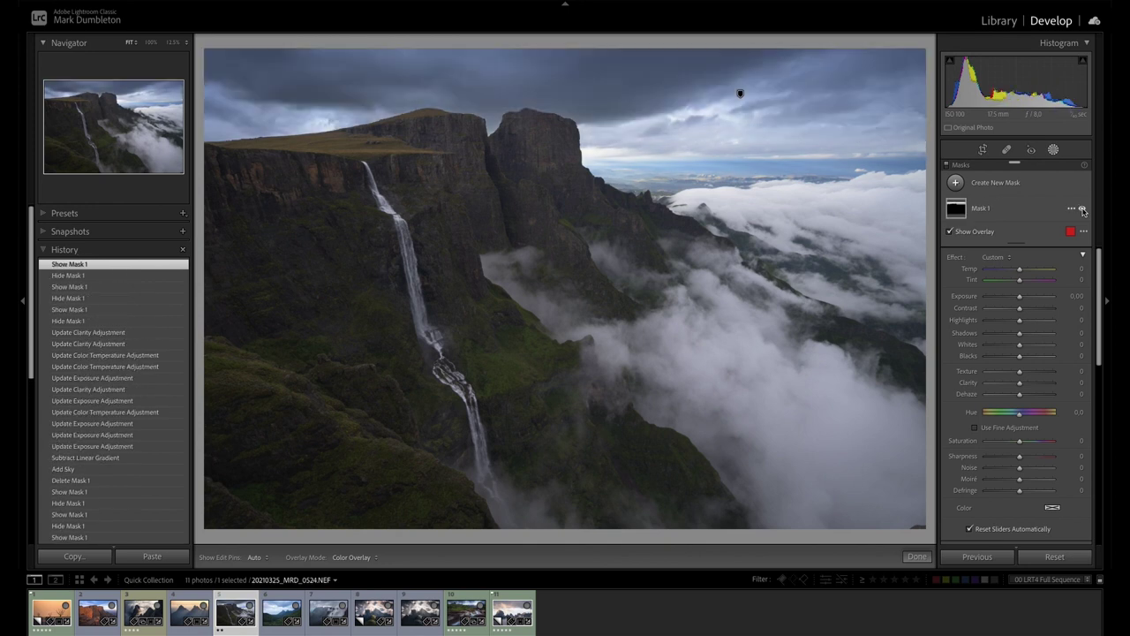
{"action": "left_click", "coordinate": [1084, 209]}
{"action": "left_click", "coordinate": [1083, 209]}
{"action": "key", "text": "shift+w"}
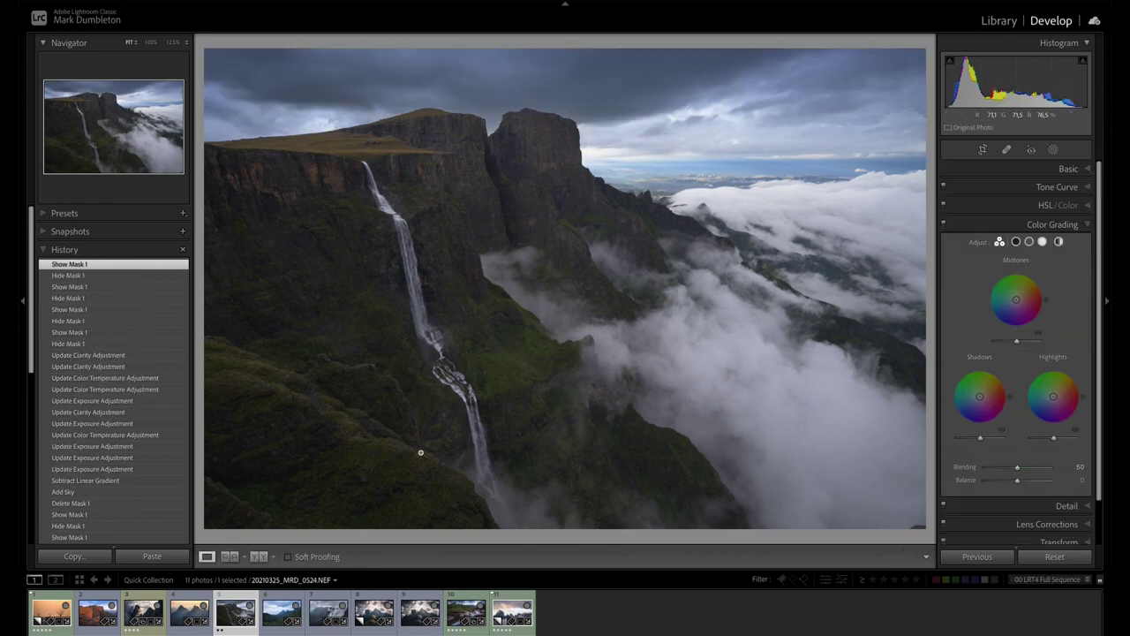
Step: Open the green valley photo, mask its sky with Select Sky, and intersect the mask with a linear gradient fading down toward the valley
{"action": "left_click", "coordinate": [277, 621]}
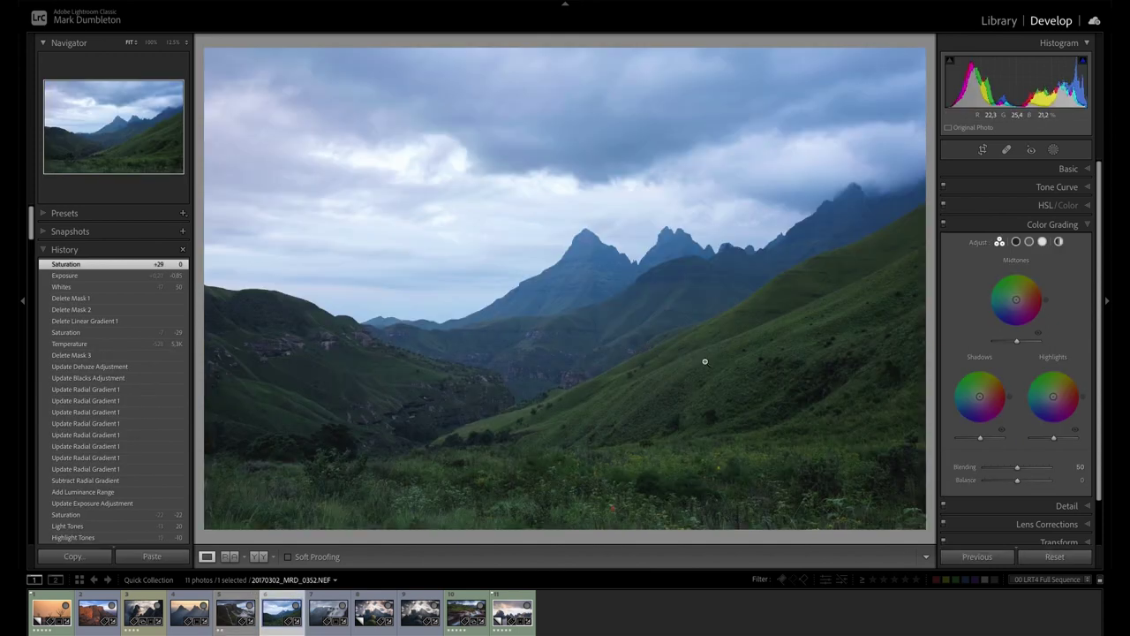
{"action": "left_click", "coordinate": [1065, 169]}
{"action": "left_click", "coordinate": [1054, 149]}
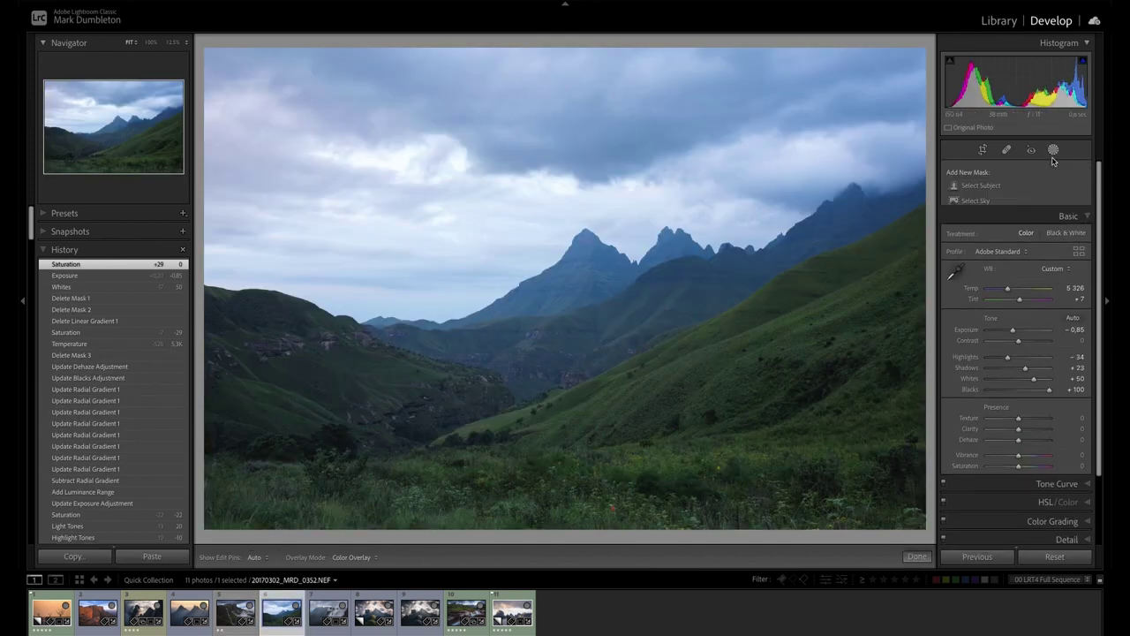
{"action": "left_click", "coordinate": [985, 207]}
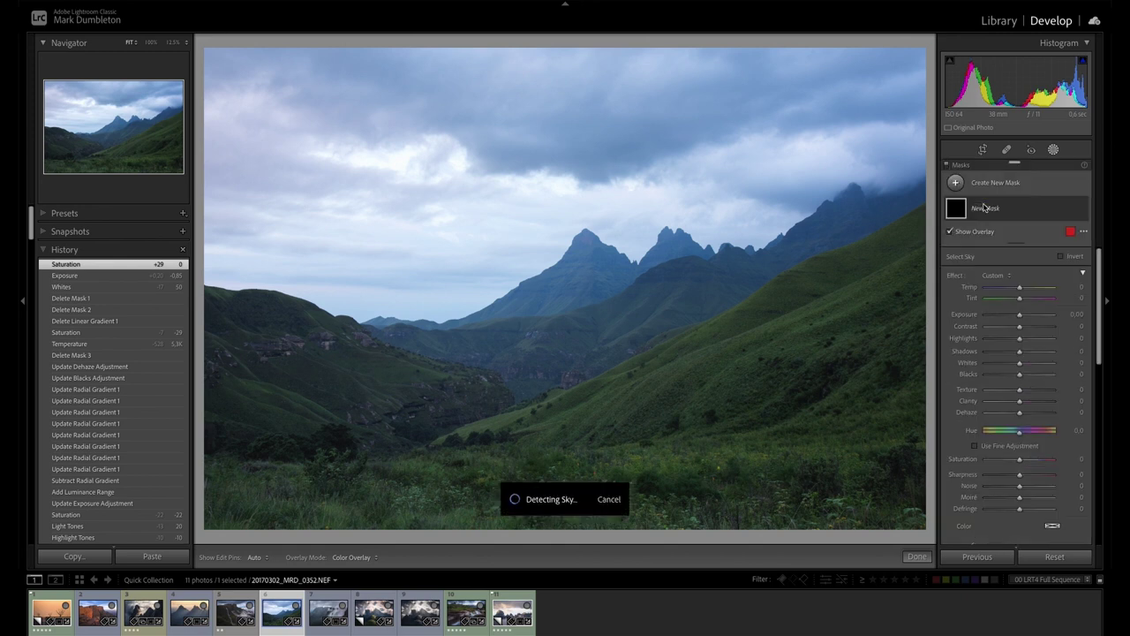
{"action": "key", "text": "alt"}
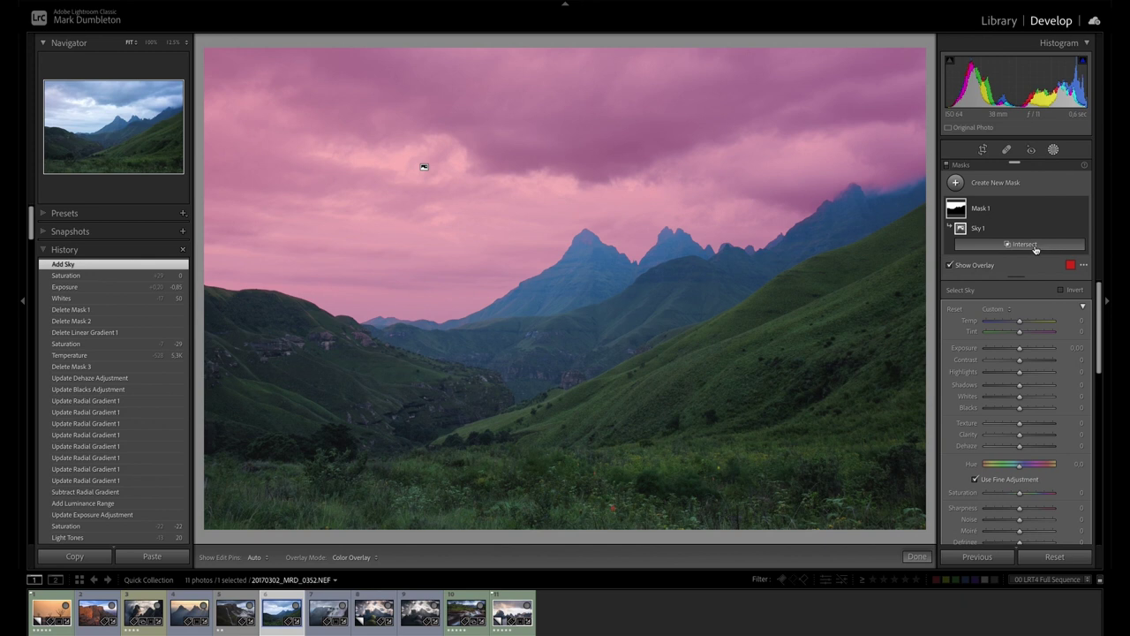
{"action": "left_click", "coordinate": [1036, 249]}
{"action": "left_click", "coordinate": [1024, 319]}
{"action": "left_click_drag", "start_coordinate": [364, 41], "coordinate": [409, 331]}
Step: Give the valley's sky mask Exposure -1.11 and Clarity 91, and shift its linear gradient slightly downward
{"action": "left_click_drag", "start_coordinate": [1022, 366], "coordinate": [1015, 367]}
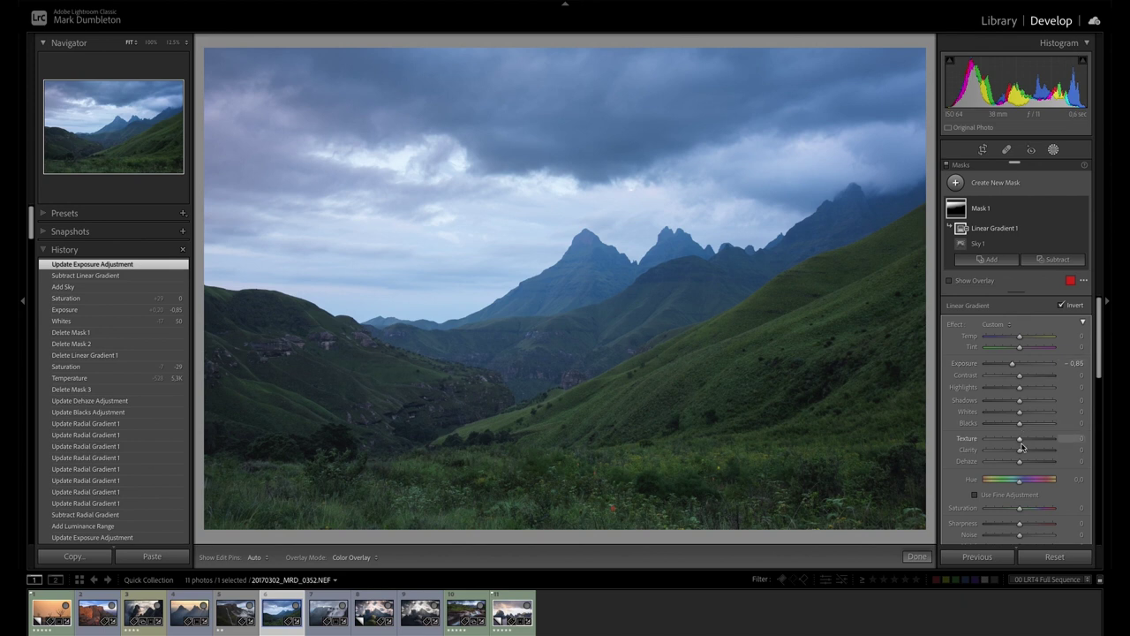
{"action": "left_click_drag", "start_coordinate": [1020, 451], "coordinate": [1053, 451]}
{"action": "left_click_drag", "start_coordinate": [1012, 367], "coordinate": [1010, 367]}
{"action": "left_click_drag", "start_coordinate": [408, 230], "coordinate": [419, 238]}
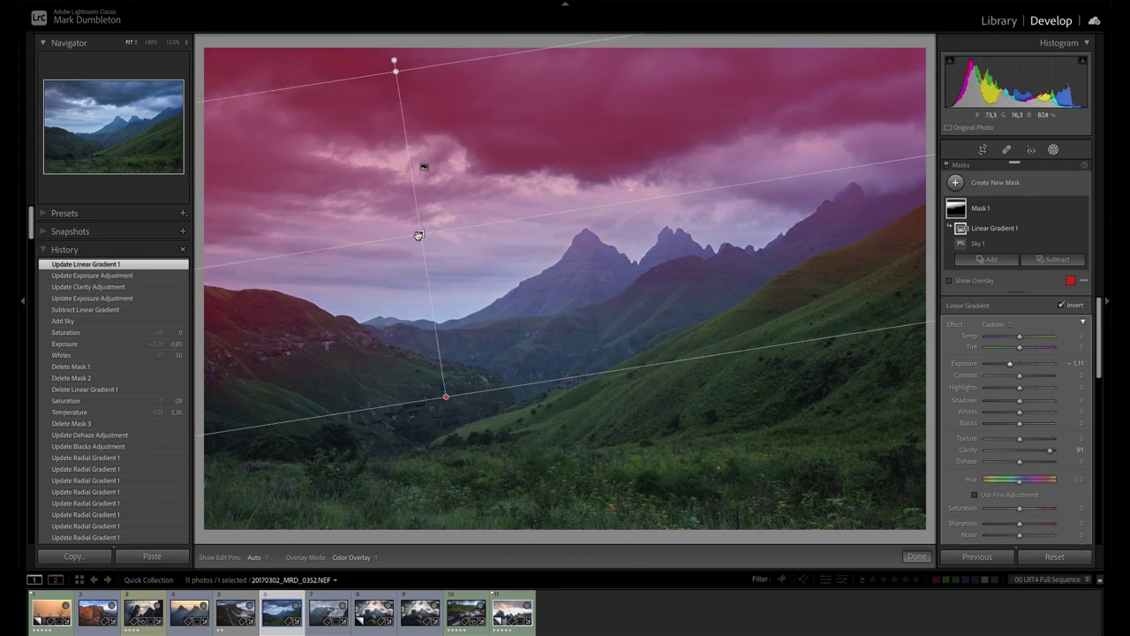
Step: Compare the green valley photo with its sky mask hidden and shown
{"action": "left_click", "coordinate": [1083, 212]}
{"action": "left_click", "coordinate": [1084, 212]}
{"action": "left_click", "coordinate": [1084, 211]}
{"action": "left_click", "coordinate": [1083, 212]}
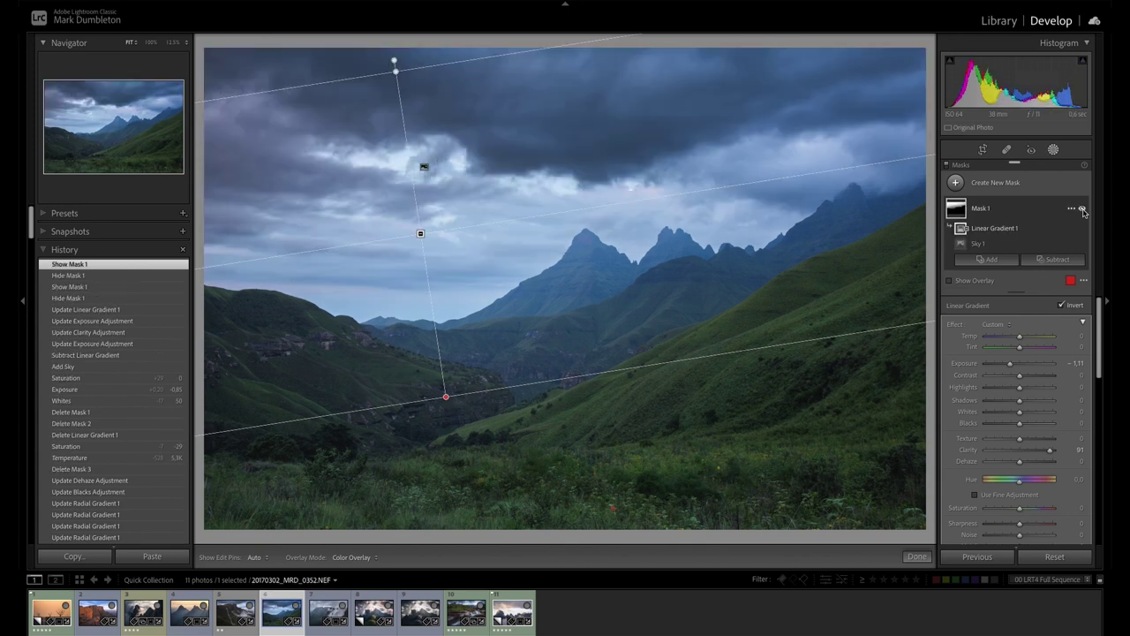
{"action": "left_click", "coordinate": [1083, 212]}
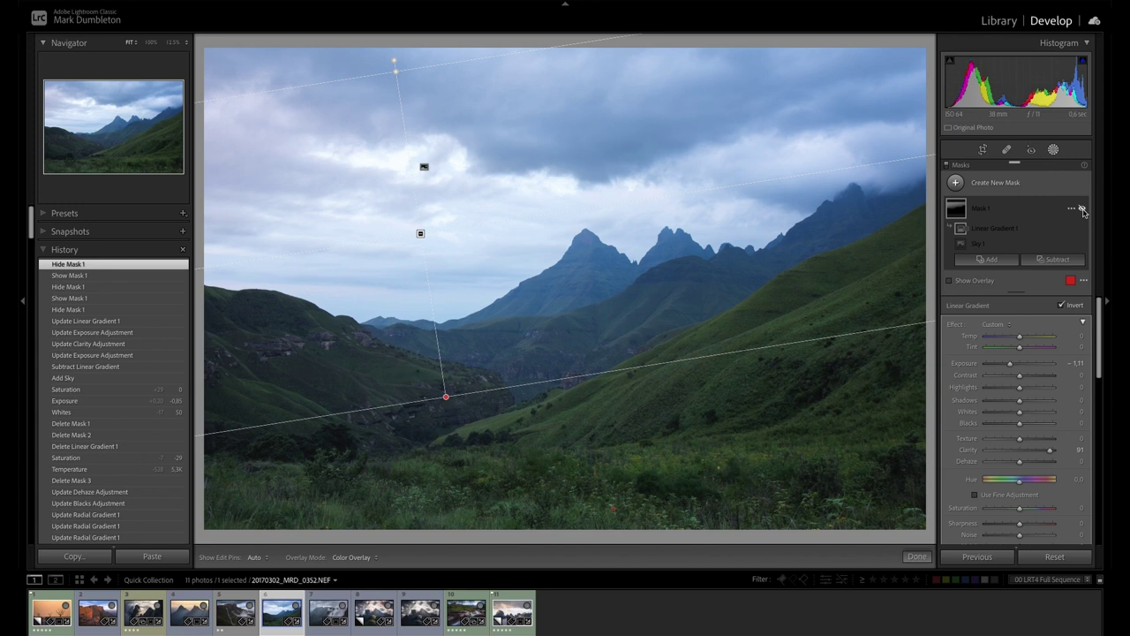
{"action": "left_click", "coordinate": [1084, 211]}
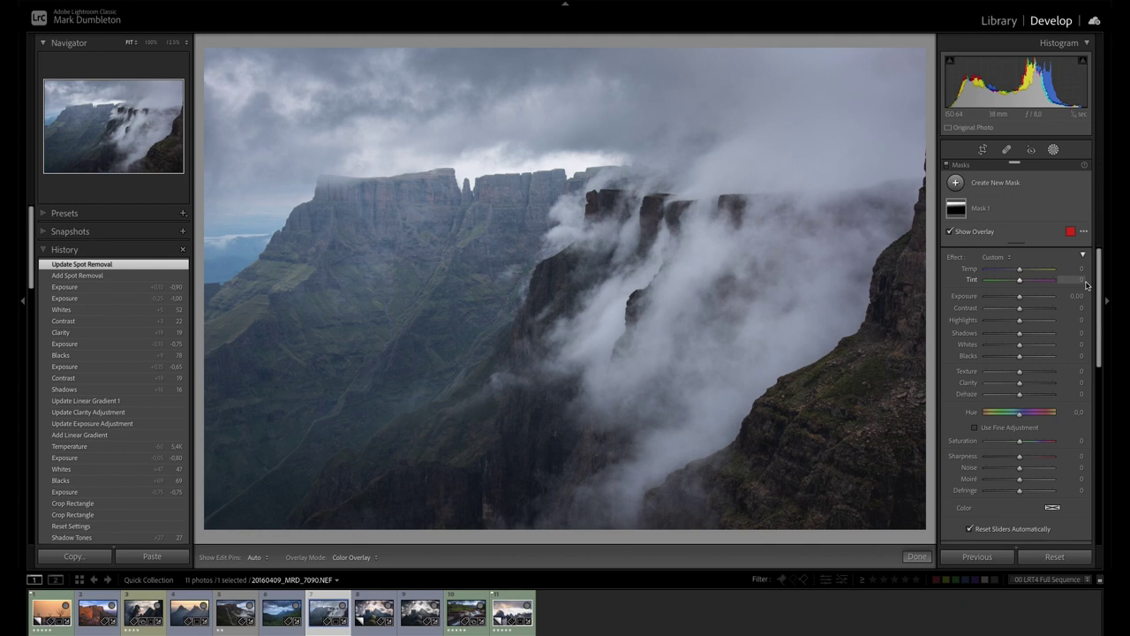
Step: Turn the misty cliffs photo black and white with Saturation -100, and set Contrast to +25
{"action": "left_click", "coordinate": [1054, 151]}
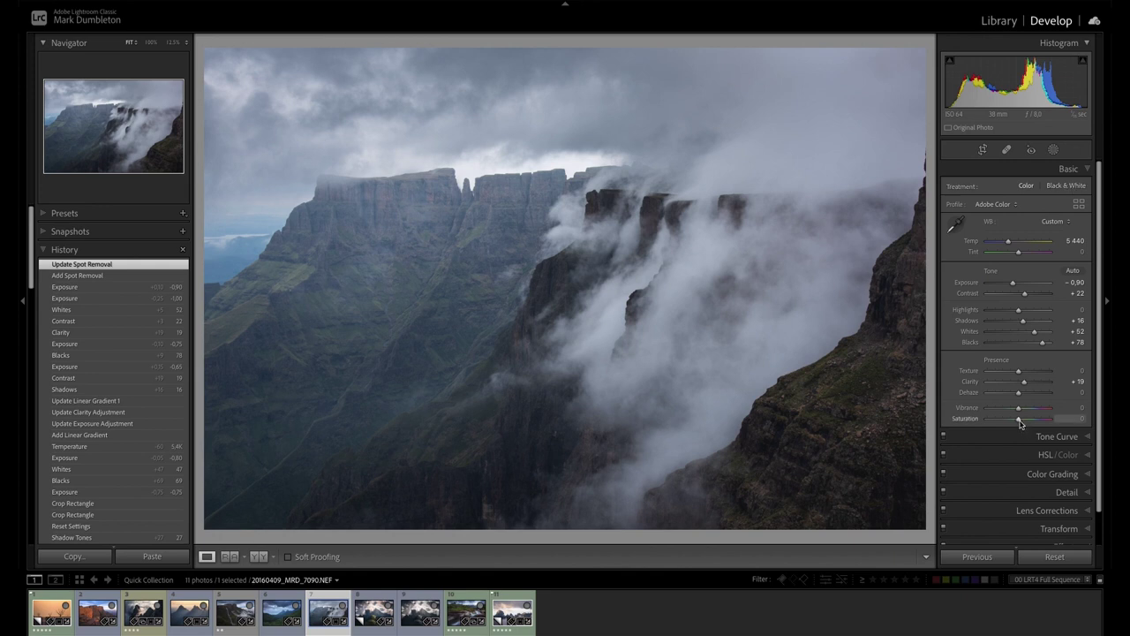
{"action": "left_click_drag", "start_coordinate": [1020, 420], "coordinate": [904, 421]}
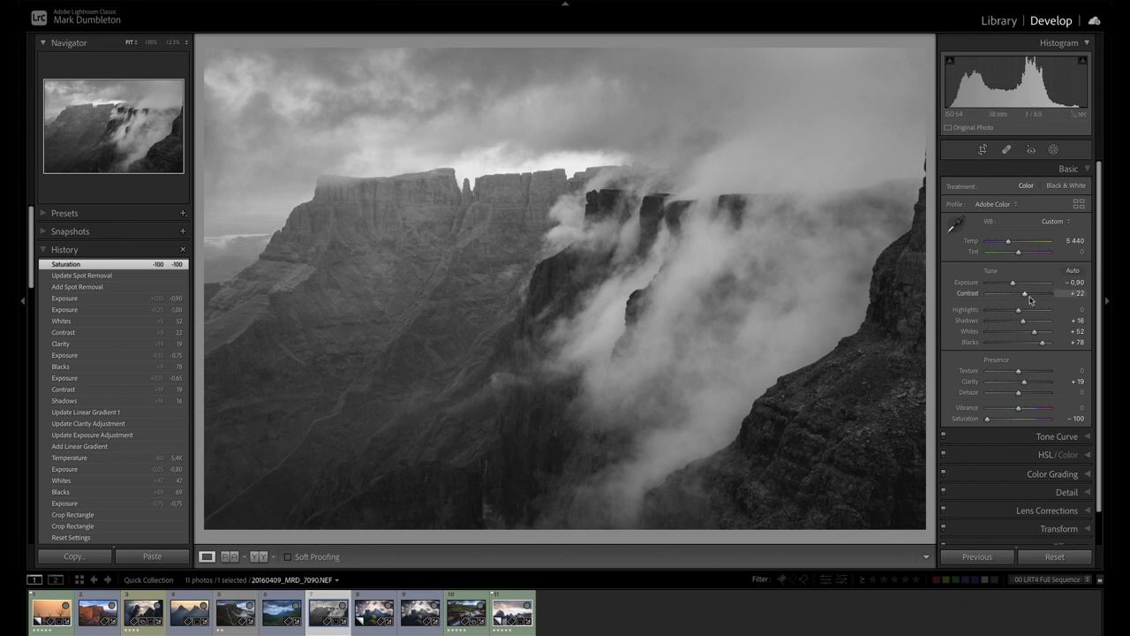
{"action": "left_click_drag", "start_coordinate": [1025, 296], "coordinate": [1028, 297]}
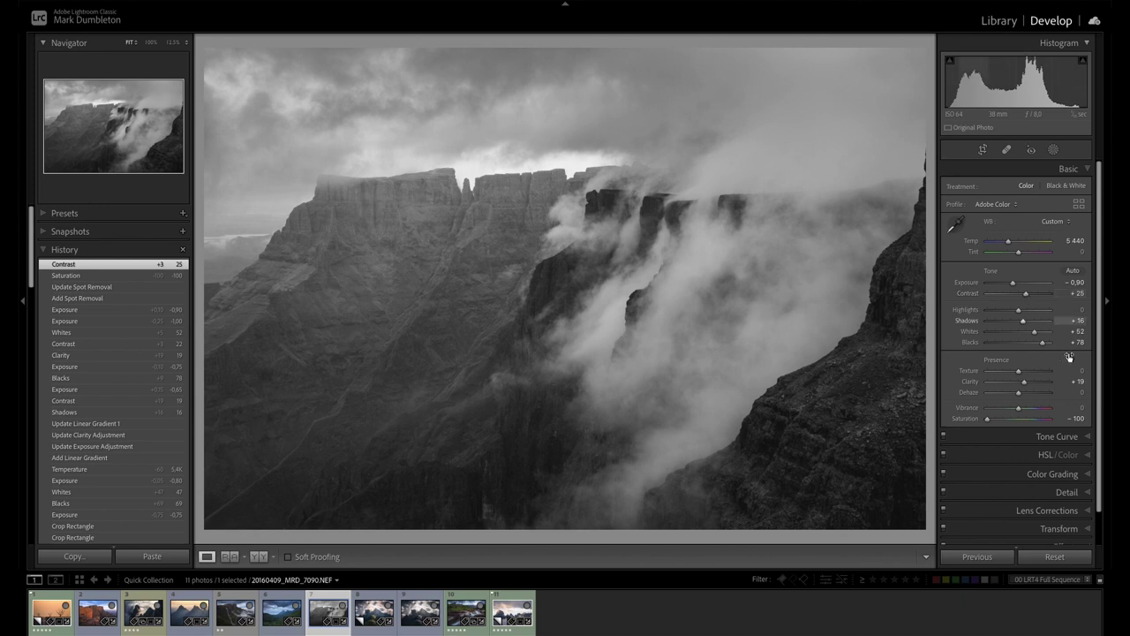
Step: Open the Tone Curve adjustments for the misty cliffs photo
{"action": "left_click", "coordinate": [1056, 438]}
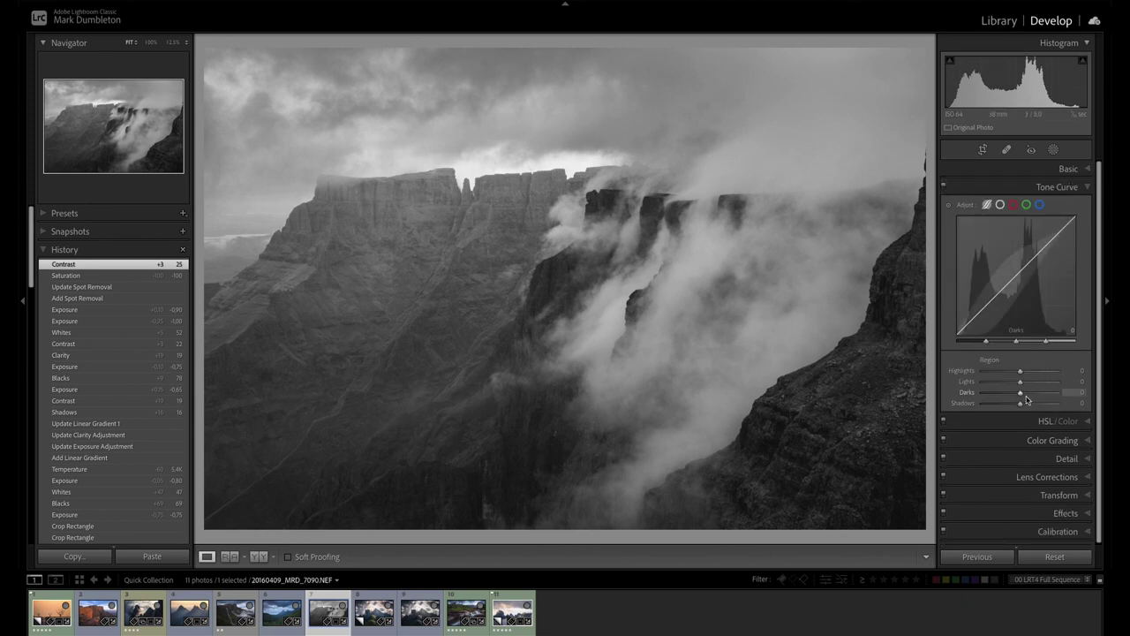